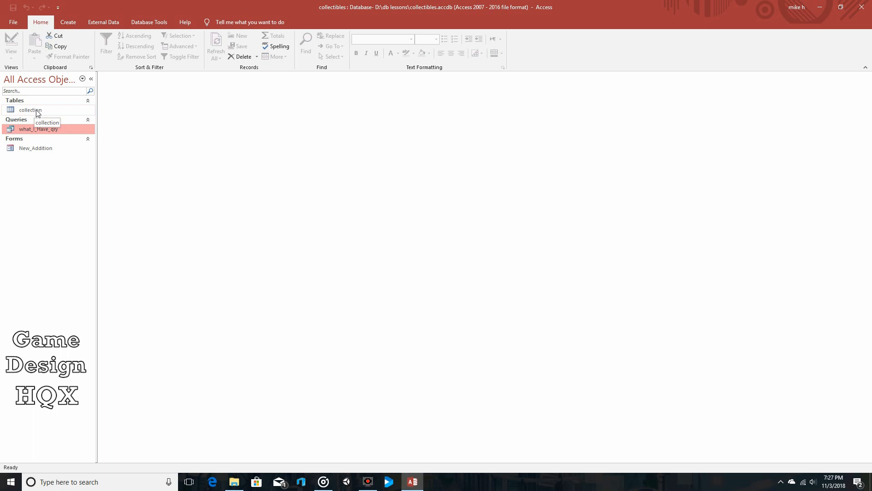
Open the collection table, examine the repeated entries in its author column, and close the table.
double_click(36, 110)
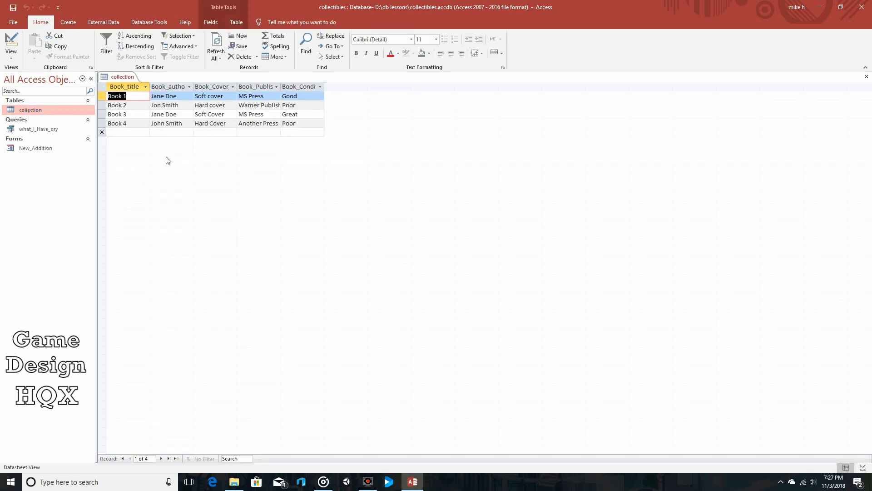
left_click(183, 97)
left_click(185, 115)
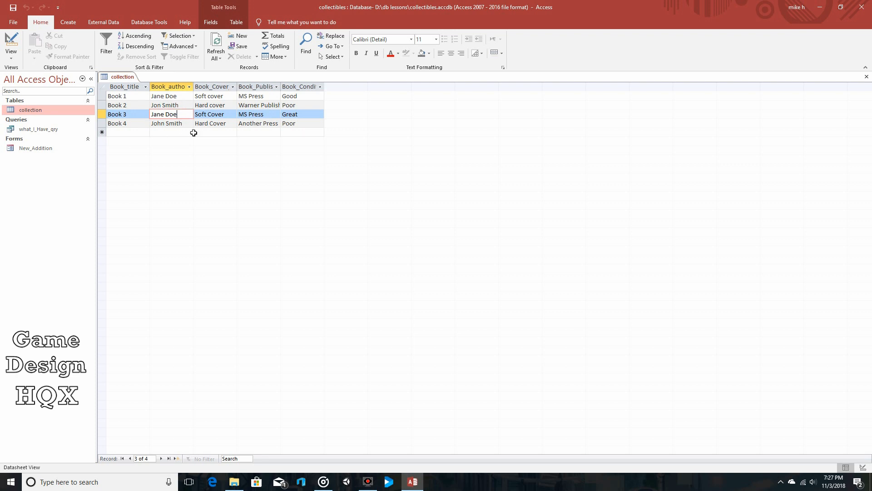
left_click(866, 77)
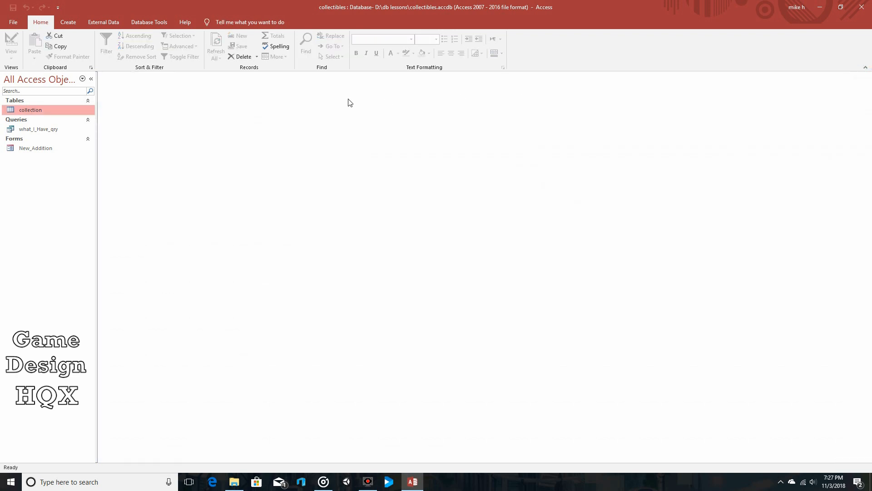
Create a new table, switch it to Design View, and save it as authors_tbl.
left_click(69, 22)
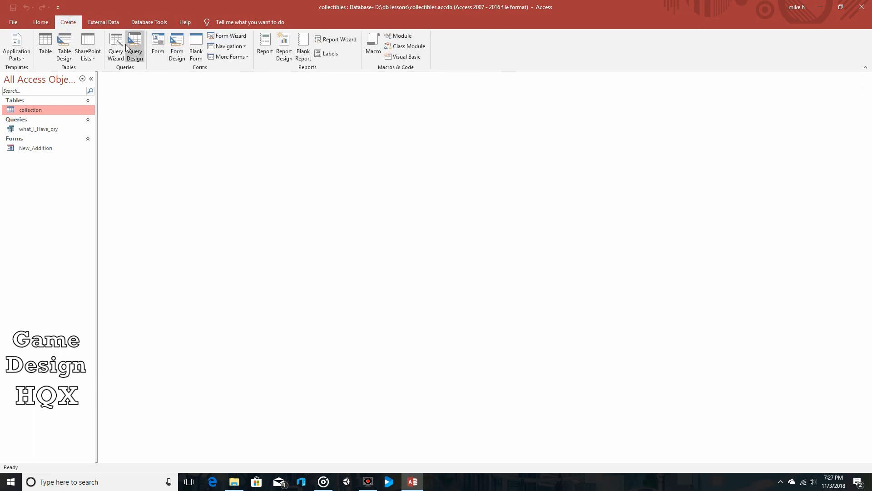
left_click(52, 43)
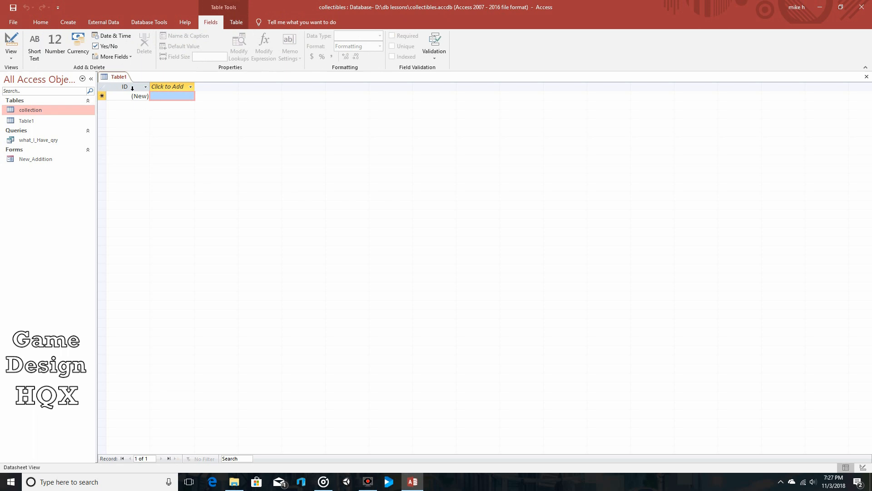
left_click(11, 54)
left_click(19, 91)
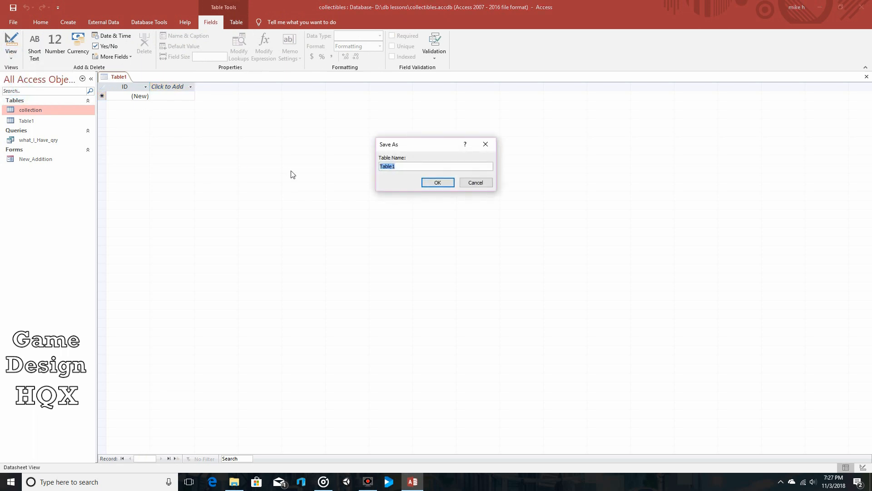
type("authors_t")
left_click(436, 183)
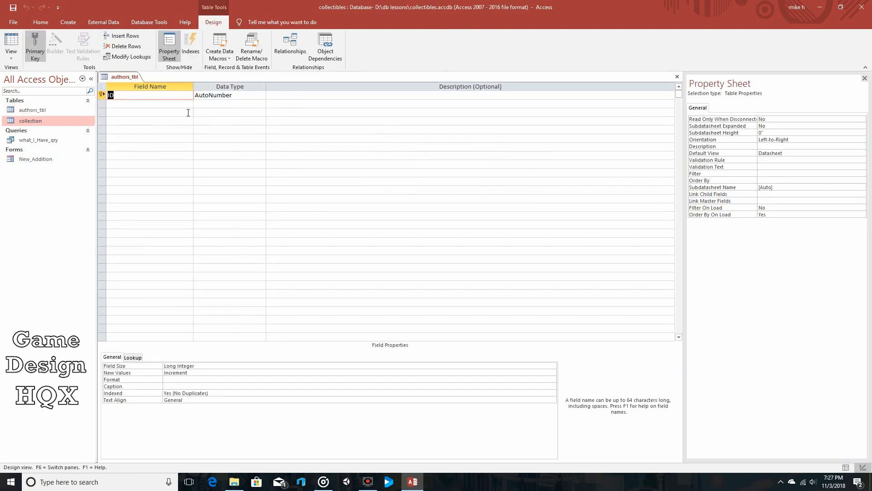
Remove the primary key from the ID field and set its data type to Short Text.
left_click(37, 41)
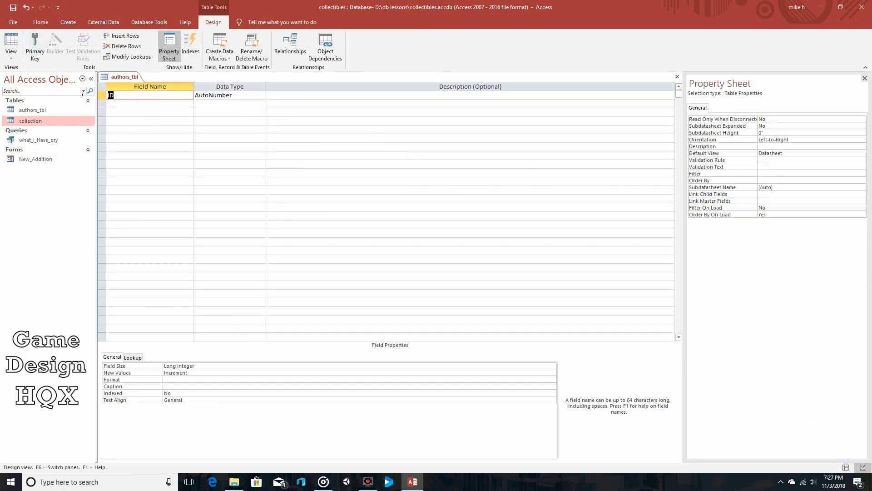
left_click(261, 95)
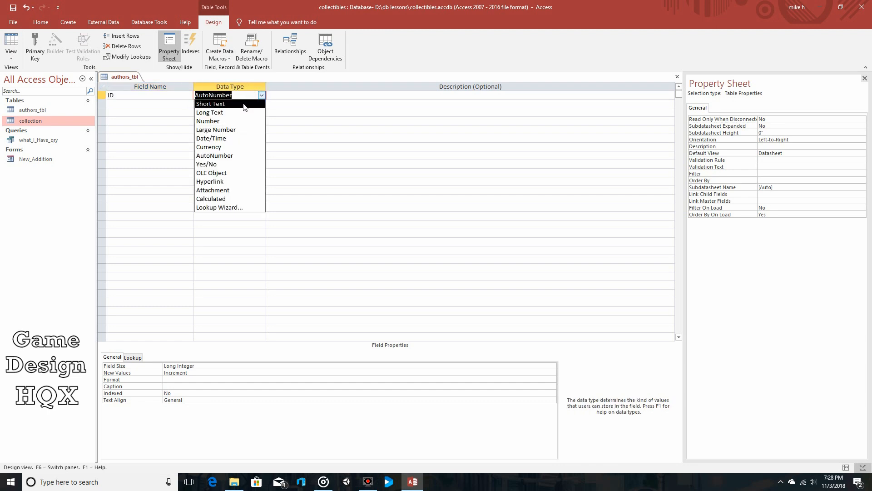
left_click(244, 104)
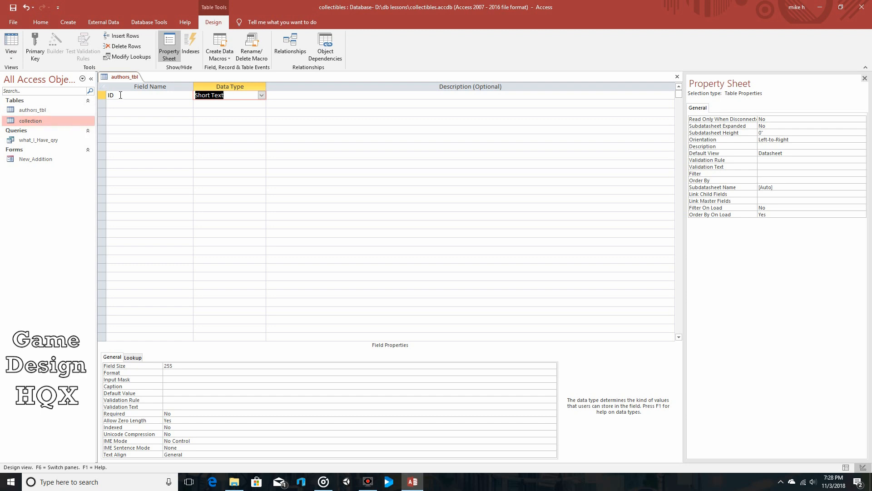
Widen the Book_author column in the collection table to show its full heading, and close the table with the layout change saved.
double_click(59, 121)
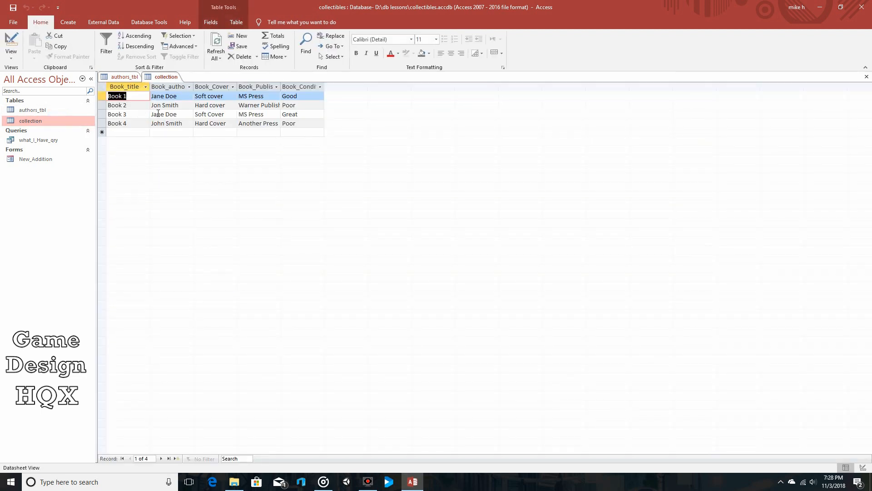
left_click_drag(194, 87, 203, 87)
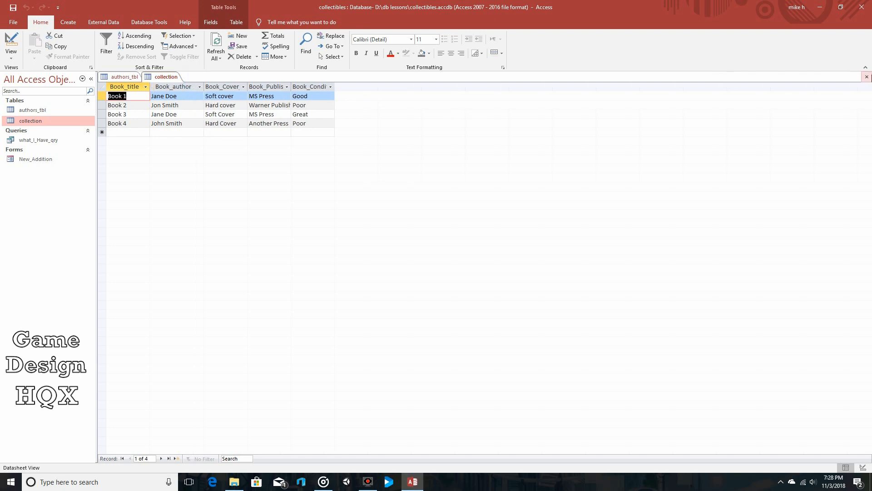
left_click(866, 77)
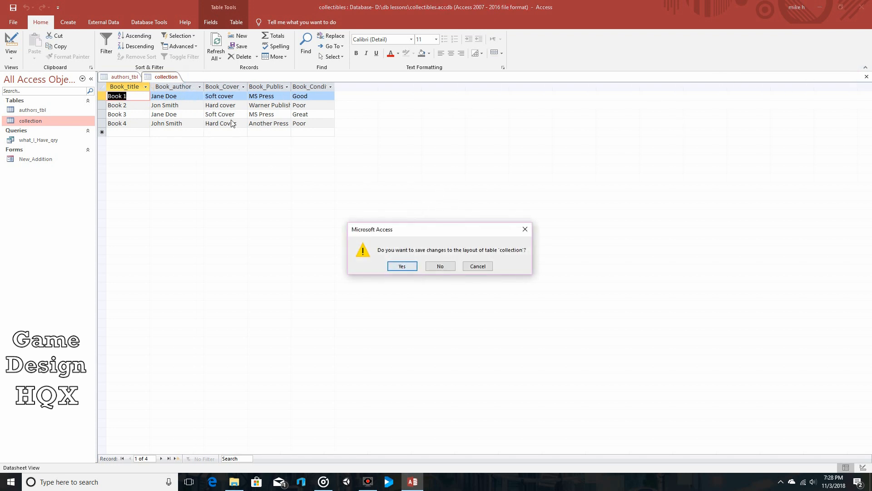
left_click(399, 266)
Rename the ID field in authors_tbl to Book_author, and save the table while switching to Datasheet View.
double_click(126, 95)
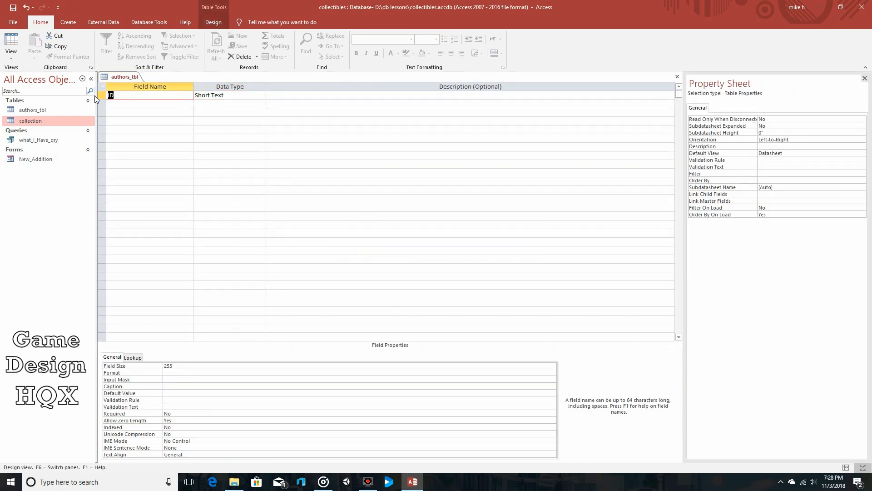
type("Book_author")
left_click(14, 44)
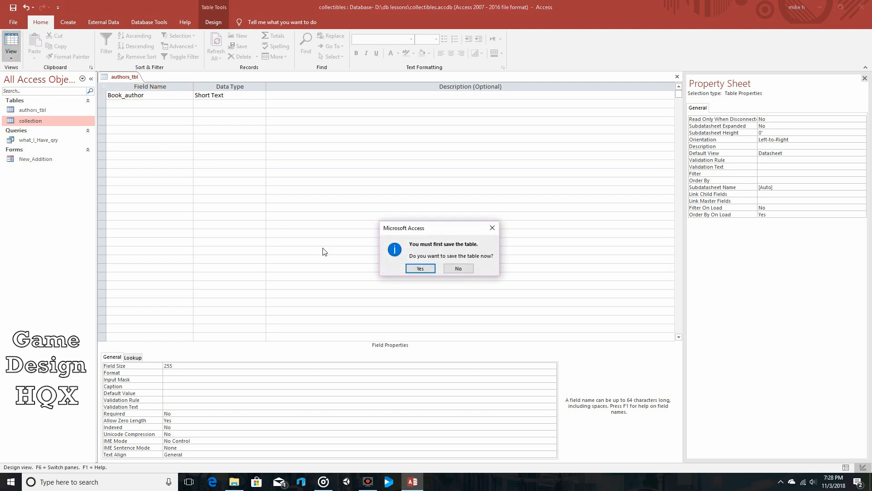
left_click(413, 269)
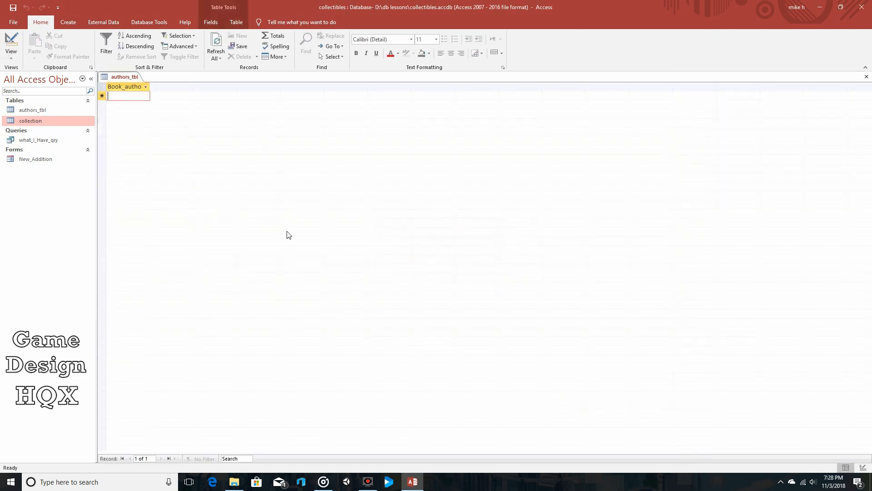
Fit the Book_author column to its heading and enter two author names as separate records.
double_click(151, 87)
left_click(132, 95)
type("Jane ")
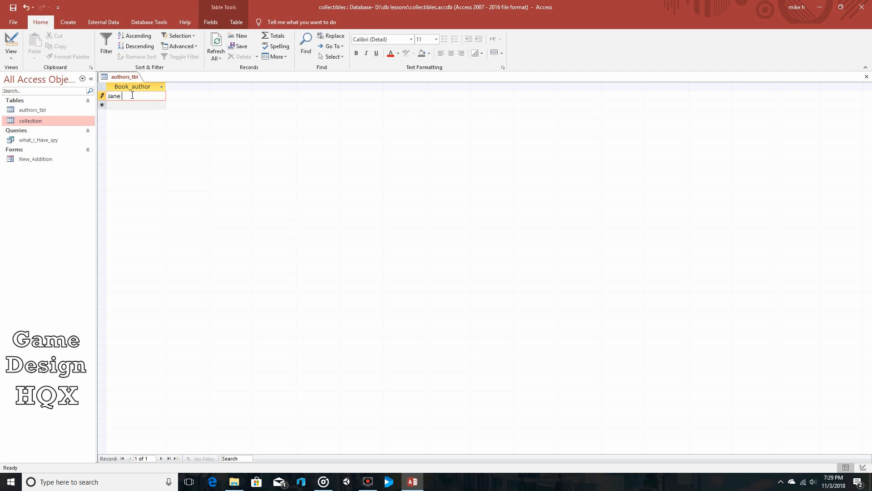
type("Doe")
left_click(132, 103)
type("Jon Smith")
Review the fields of the New_Addition form and close it, and save and close authors_tbl.
double_click(36, 160)
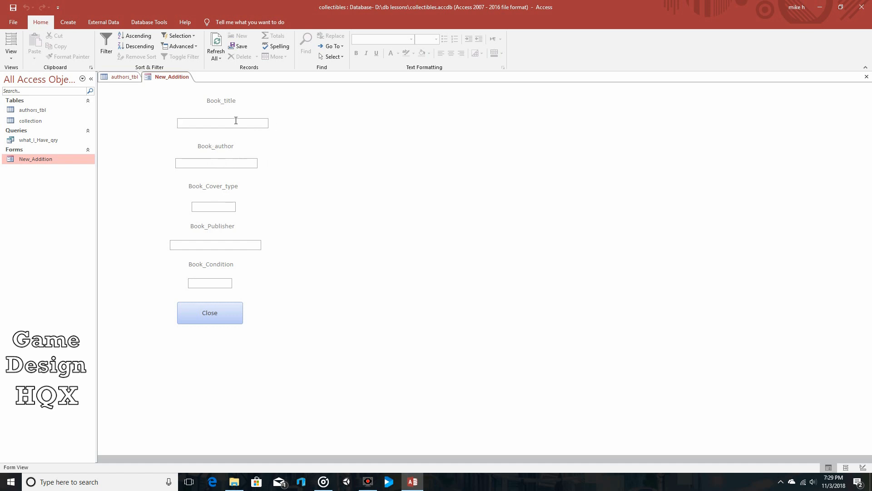
left_click(866, 77)
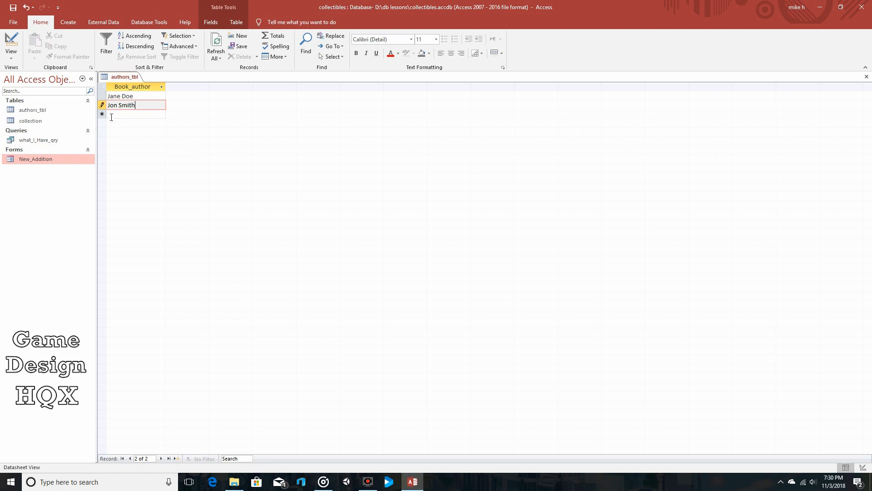
left_click(13, 8)
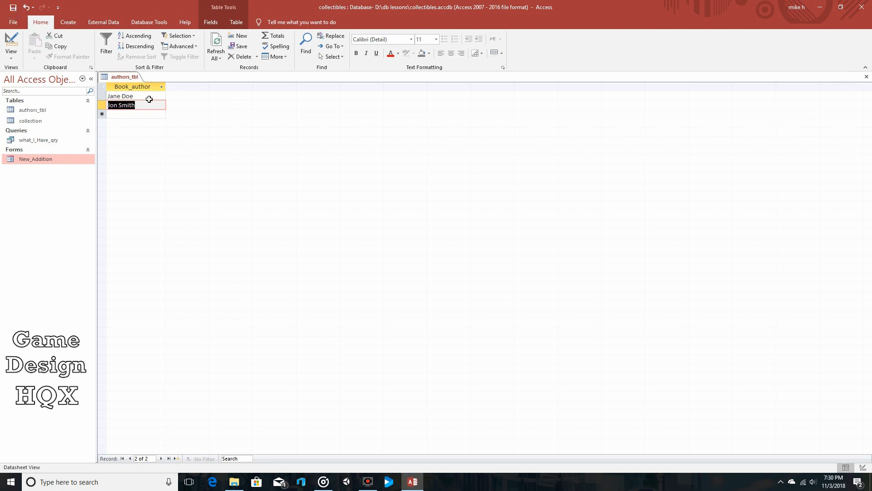
left_click(866, 78)
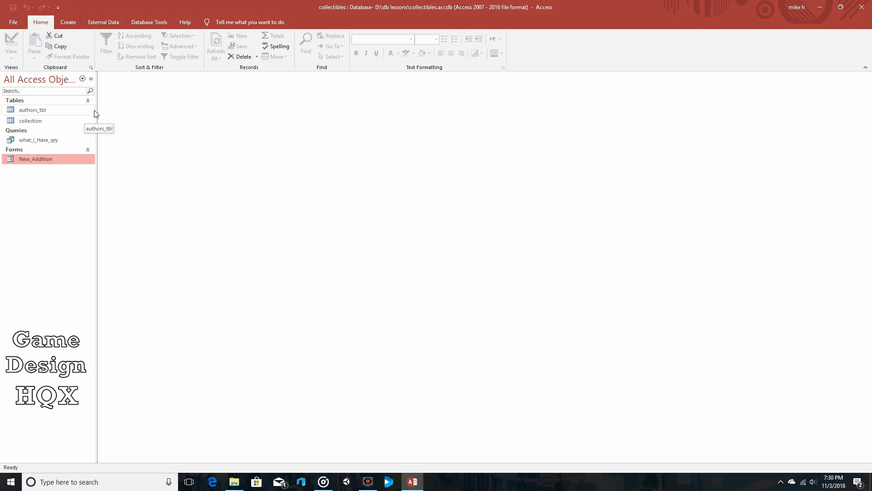
Create a blank form and switch it to Design View.
left_click(69, 23)
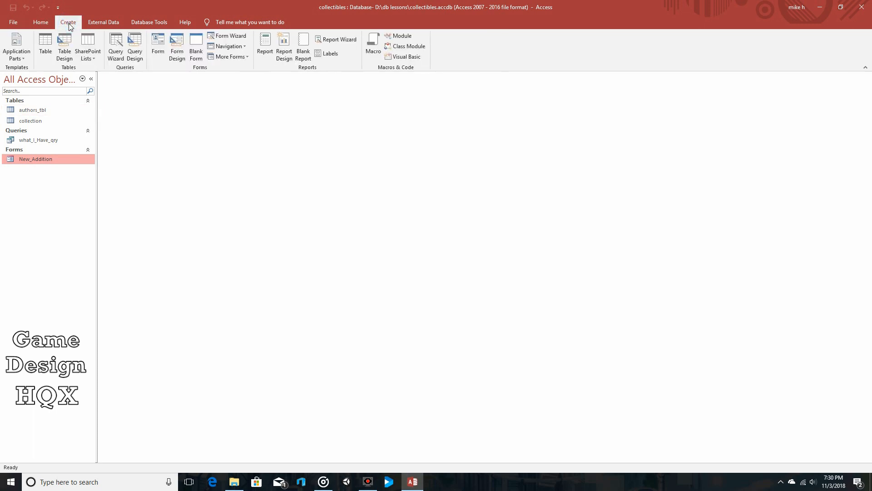
left_click(194, 49)
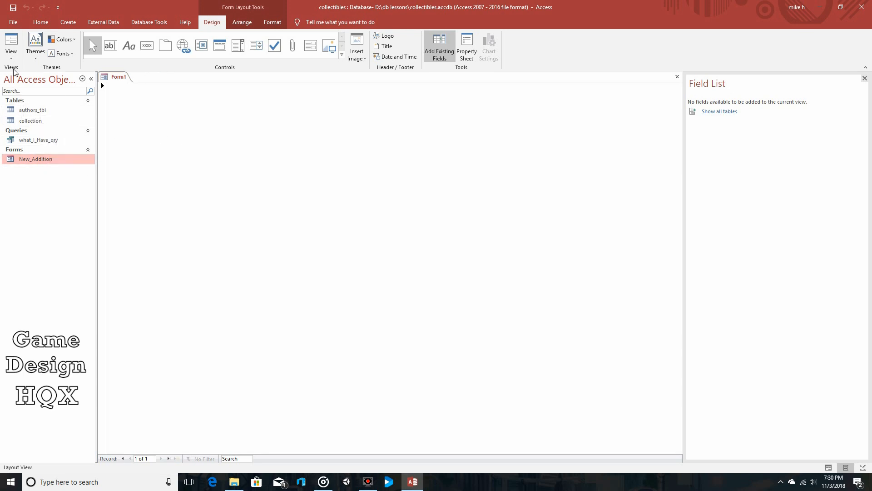
left_click(11, 53)
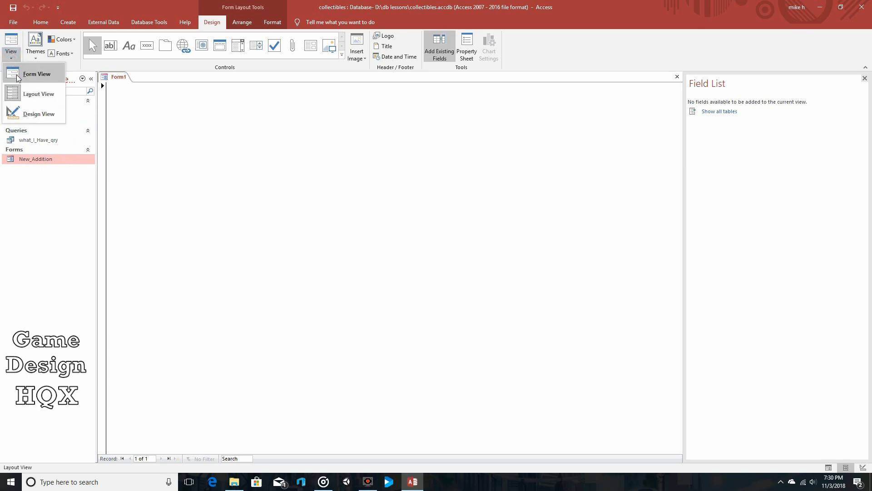
left_click(24, 114)
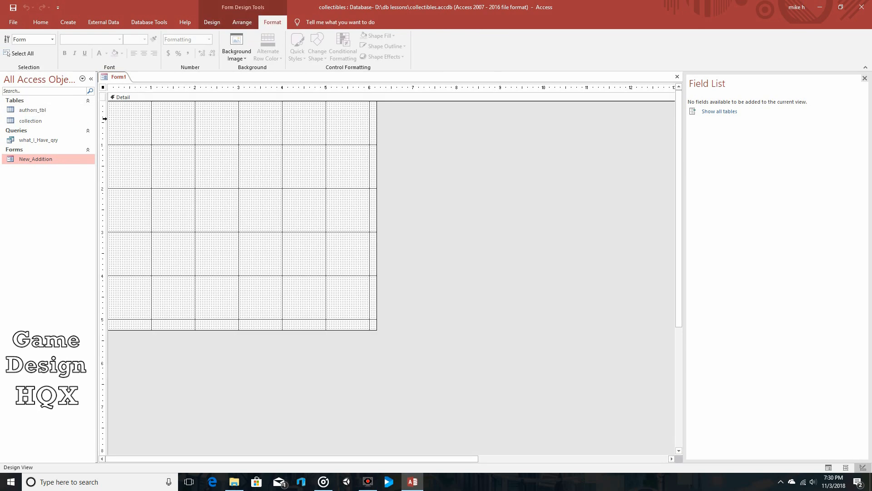
Set the new form's Record Selectors and Navigation Buttons properties to No.
left_click(210, 22)
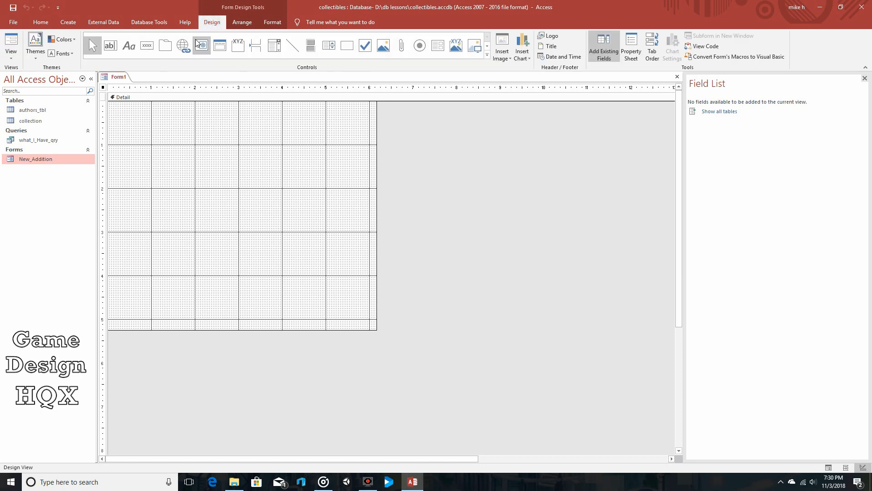
left_click(631, 50)
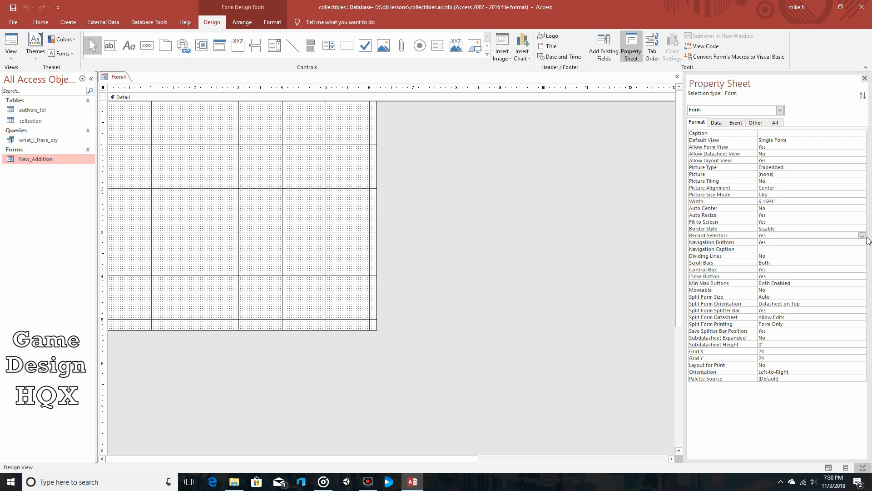
left_click(862, 236)
left_click(846, 247)
left_click(846, 241)
left_click(862, 242)
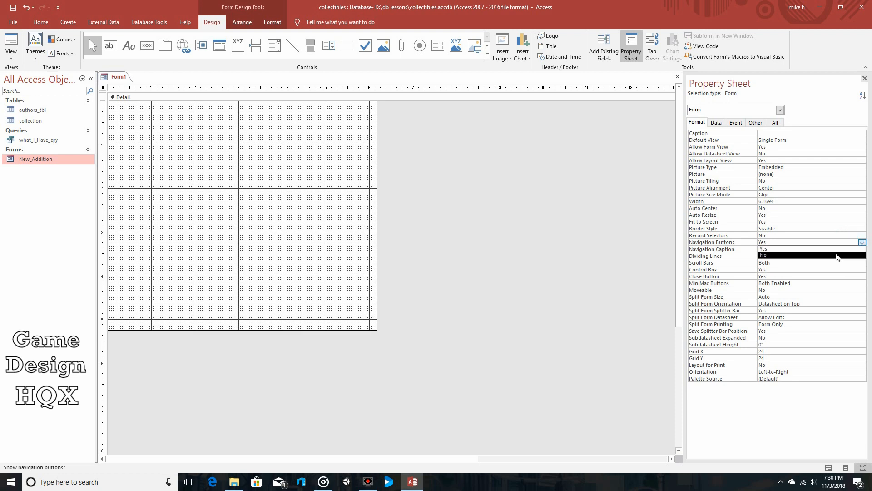
left_click(836, 253)
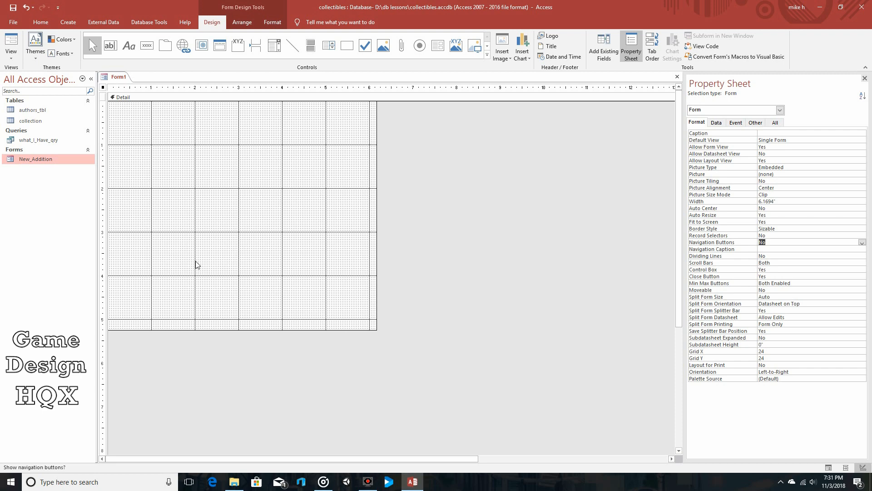
Save the new form as Search_DB.
left_click(13, 8)
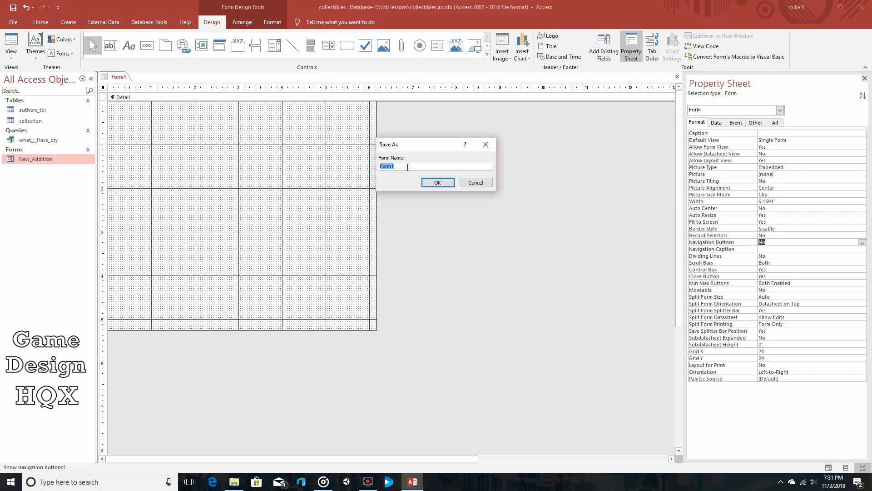
type("Search_DB")
left_click(427, 184)
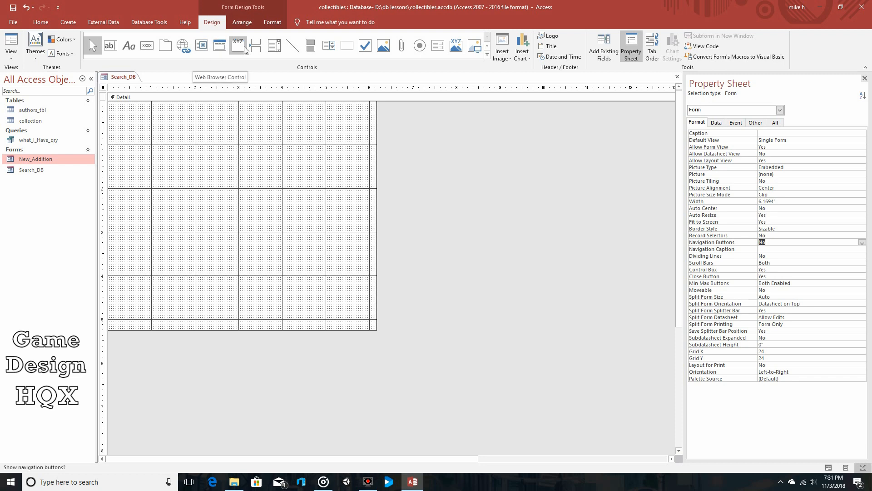
Draw a combo box about 2.1 inches wide and 0.2 inches high near the top of the form's Detail section.
left_click(276, 46)
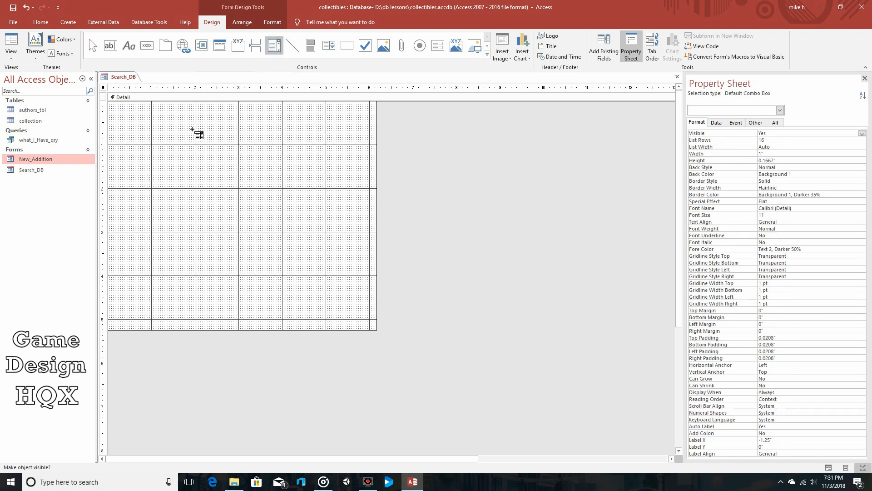
left_click_drag(185, 121, 277, 131)
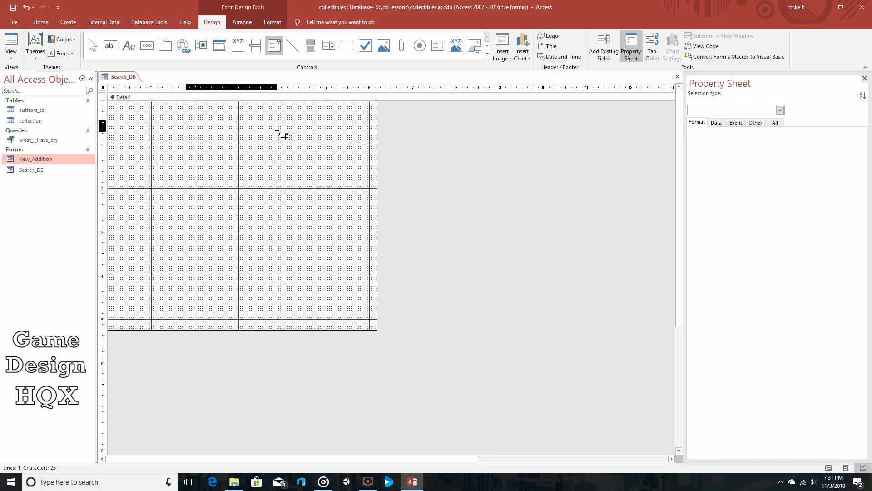
left_click_drag(277, 131, 279, 132)
left_click_drag(278, 132, 278, 132)
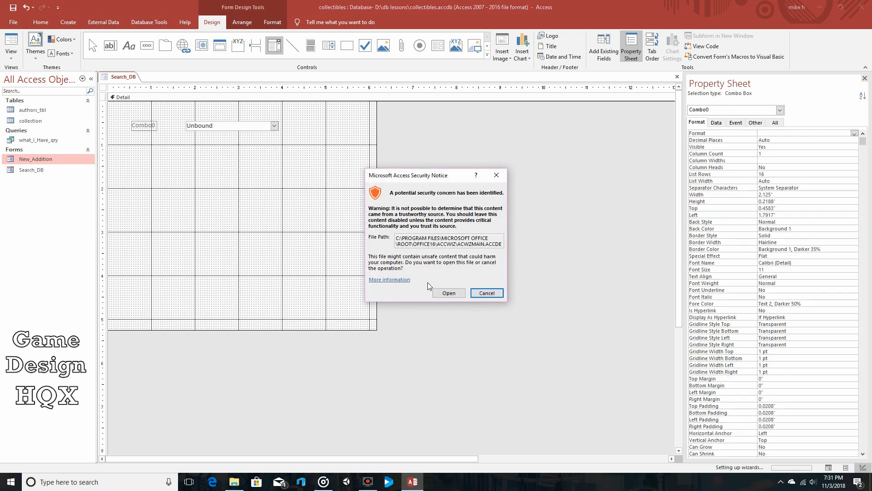
Allow the combo box wizard to open and source the list values from the Book_author field of authors_tbl.
left_click(444, 295)
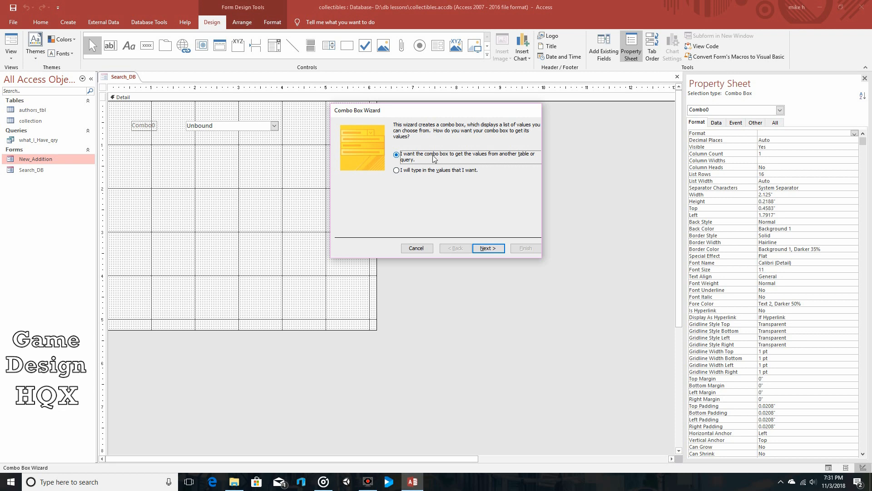
left_click(487, 249)
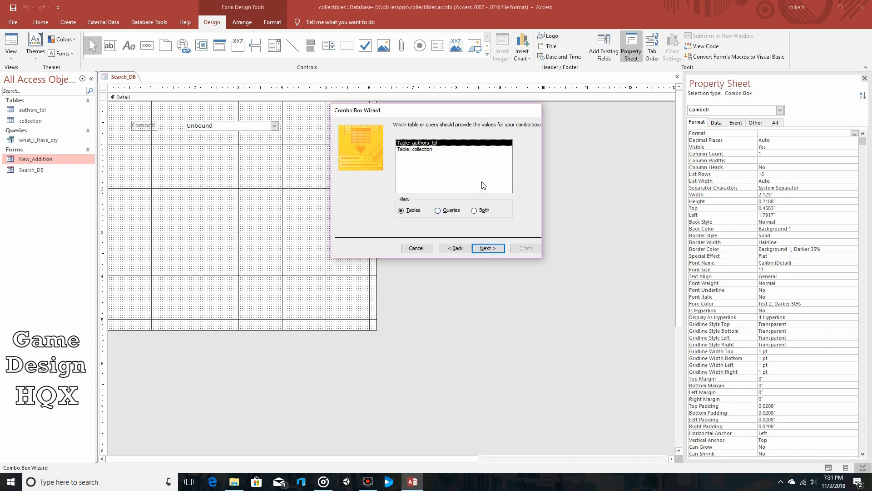
left_click(486, 248)
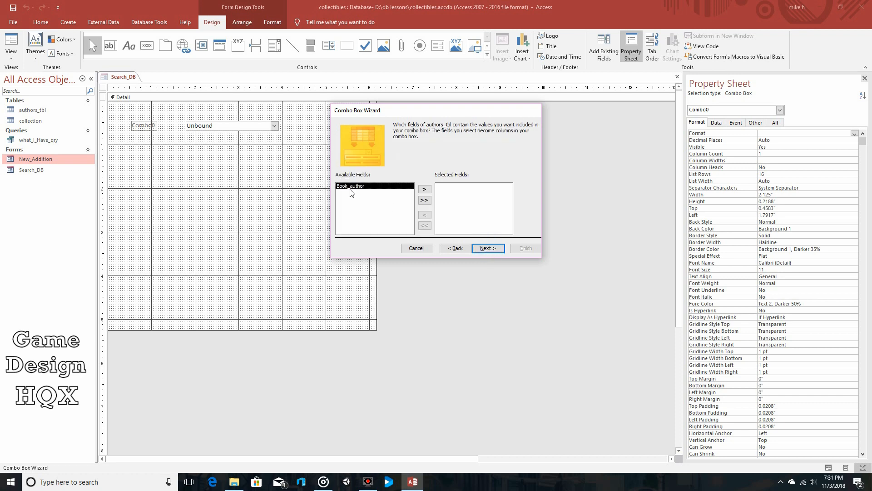
left_click(424, 189)
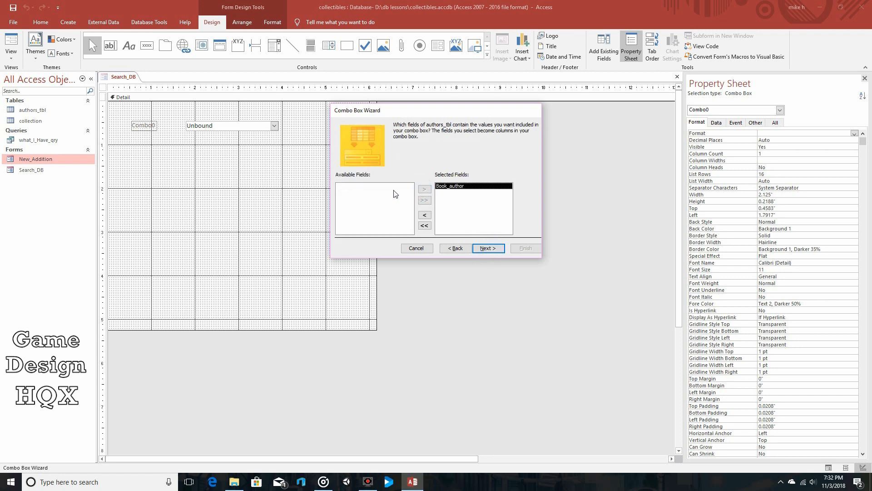
left_click(487, 248)
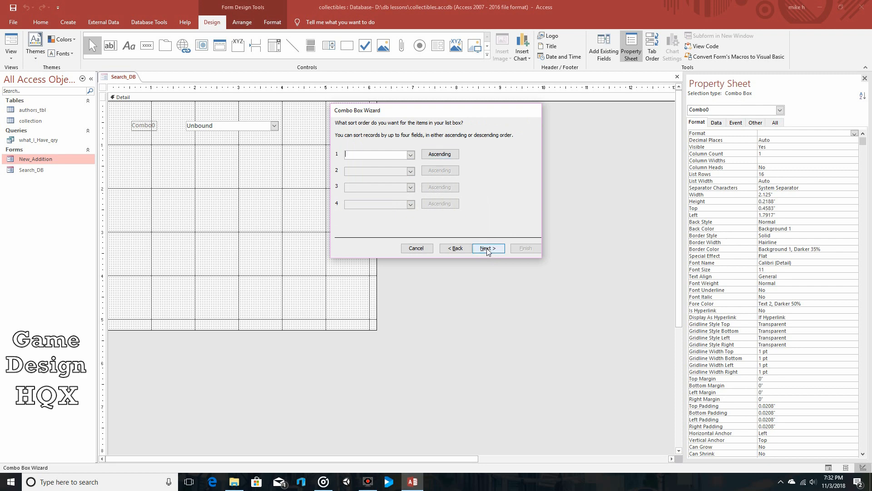
Leave the list unsorted, widen the Book_author column to about double, and finish the combo box with its default label.
left_click(487, 249)
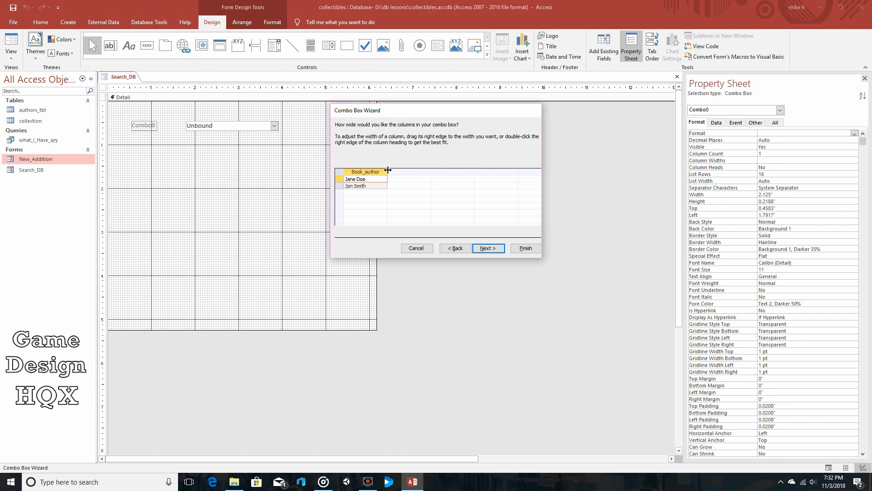
left_click_drag(387, 172, 433, 171)
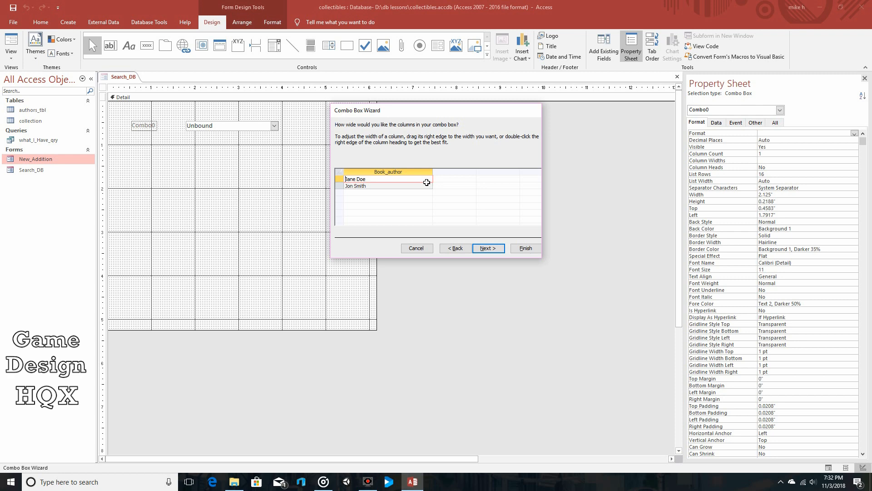
left_click(493, 249)
left_click(521, 247)
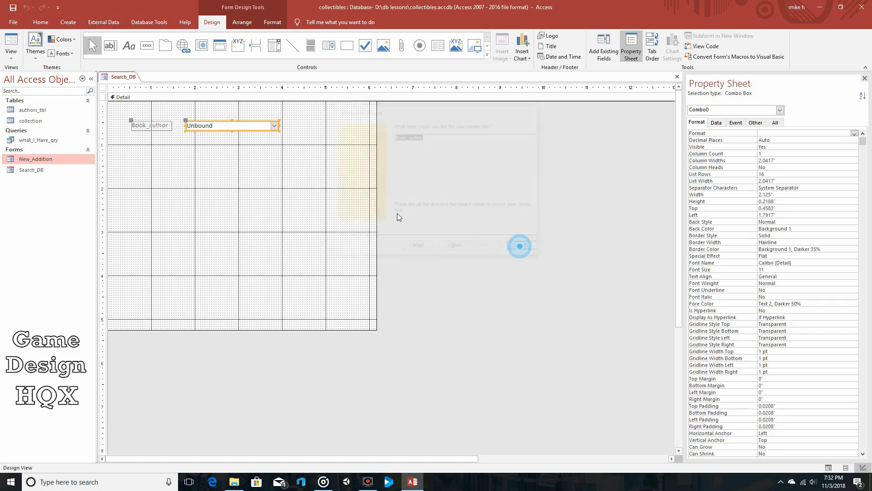
Move the Book_author label to just above the combo box, roughly centred over it, and save the form.
left_click(128, 120)
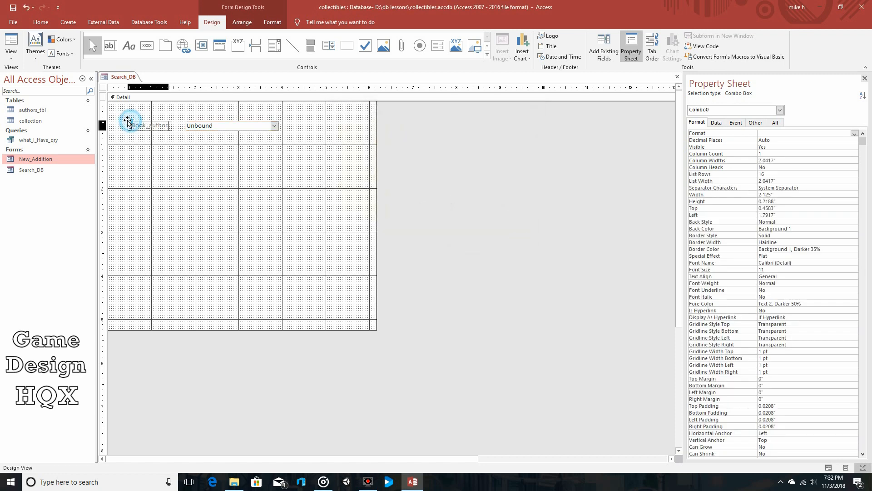
left_click_drag(128, 121, 211, 107)
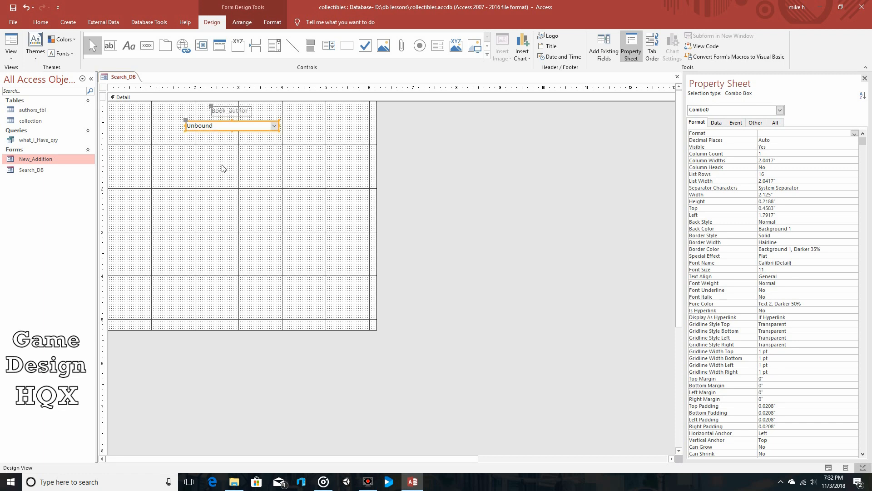
left_click(14, 8)
Preview Search_DB in Form View and examine the author choices in the combo box.
left_click(12, 43)
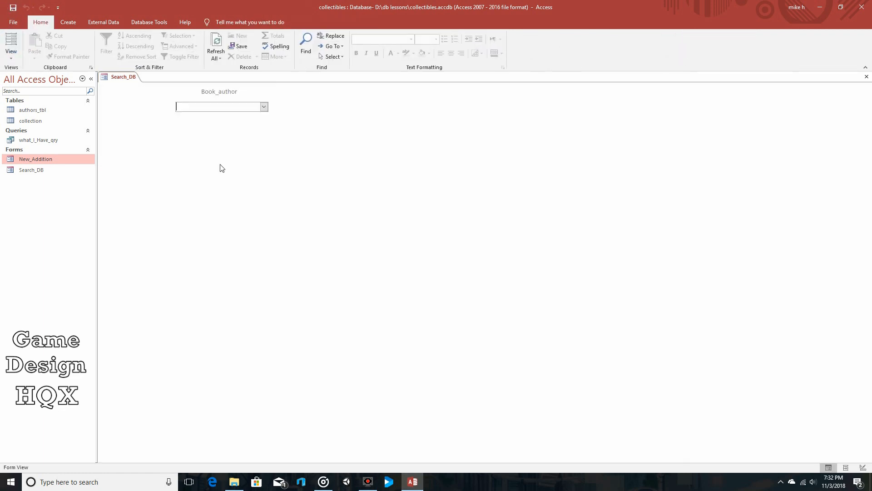
left_click(264, 107)
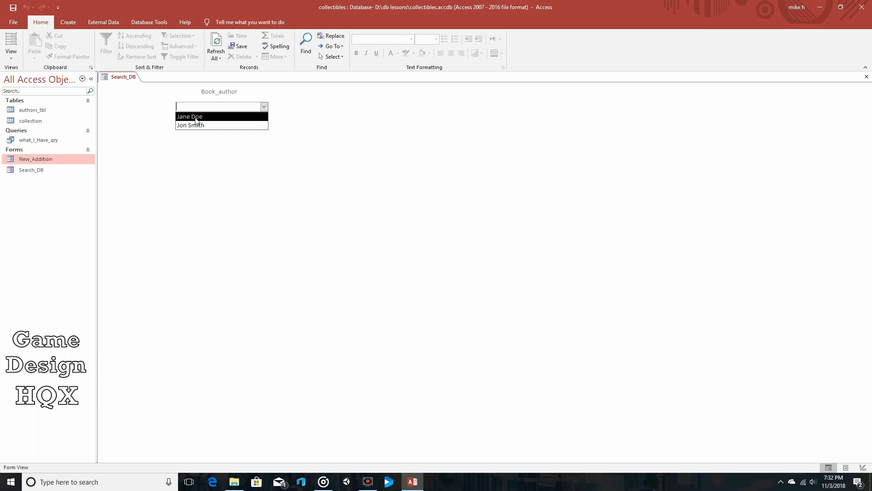
left_click(203, 162)
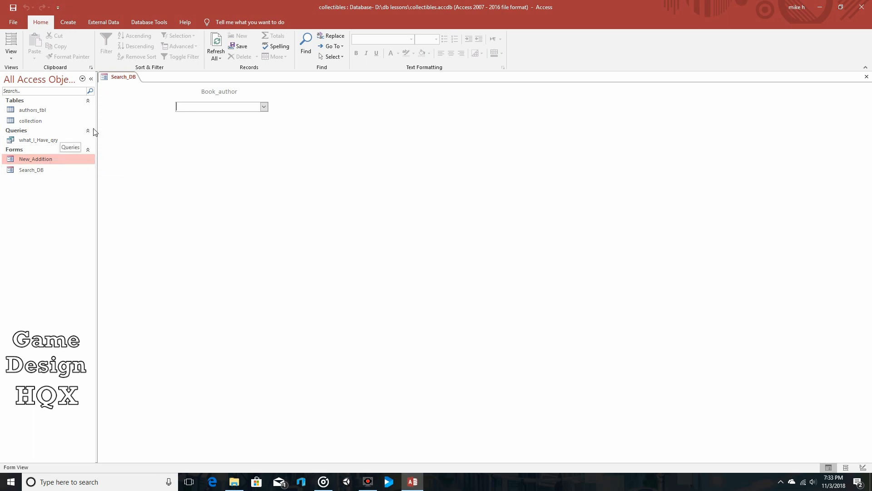
Return to Design View and draw a command button about 1.4 inches wide and 0.5 inches high below the combo box.
left_click(11, 56)
left_click(33, 111)
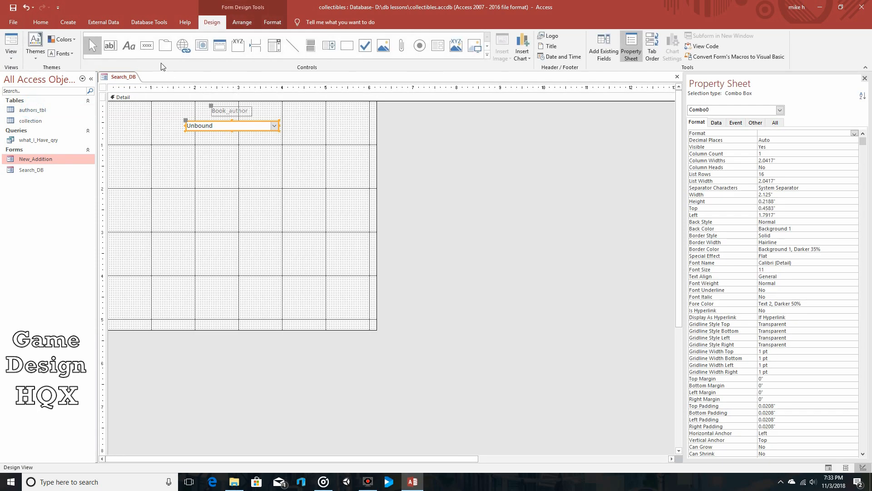
left_click(146, 45)
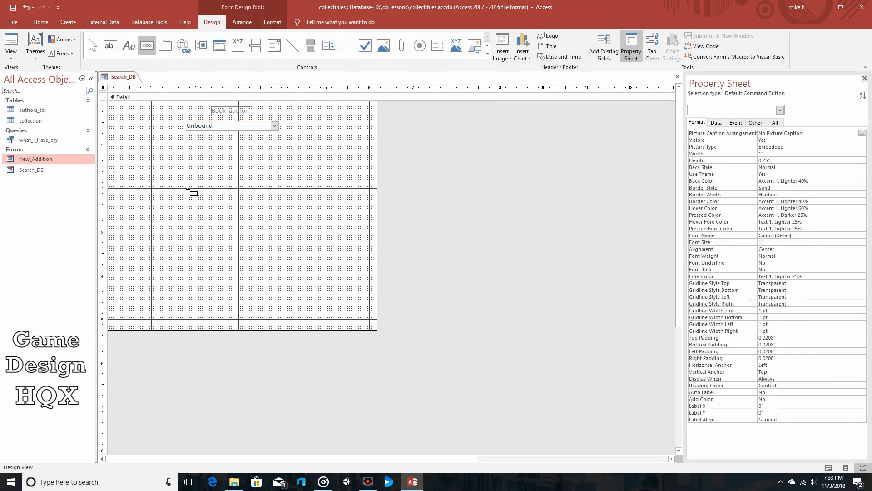
left_click_drag(188, 189, 249, 212)
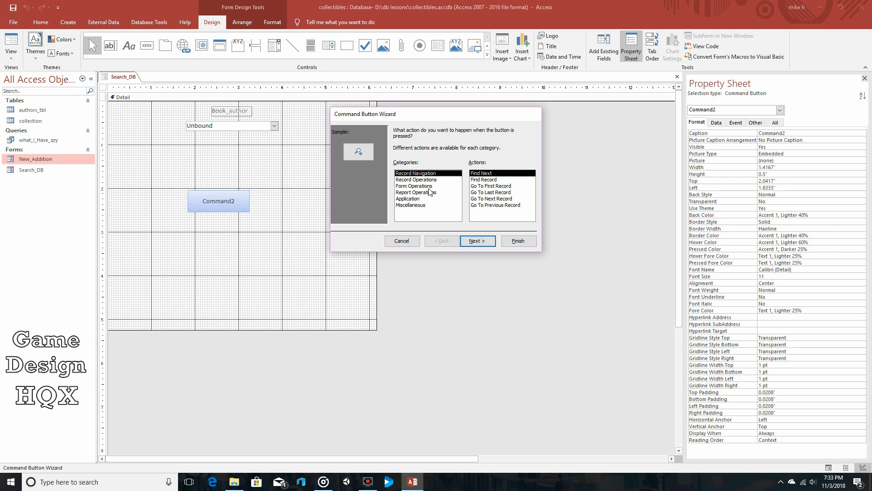
Assign the Run Query action from the Miscellaneous category to the command button, with what_I_Have_qry as its query.
left_click(427, 180)
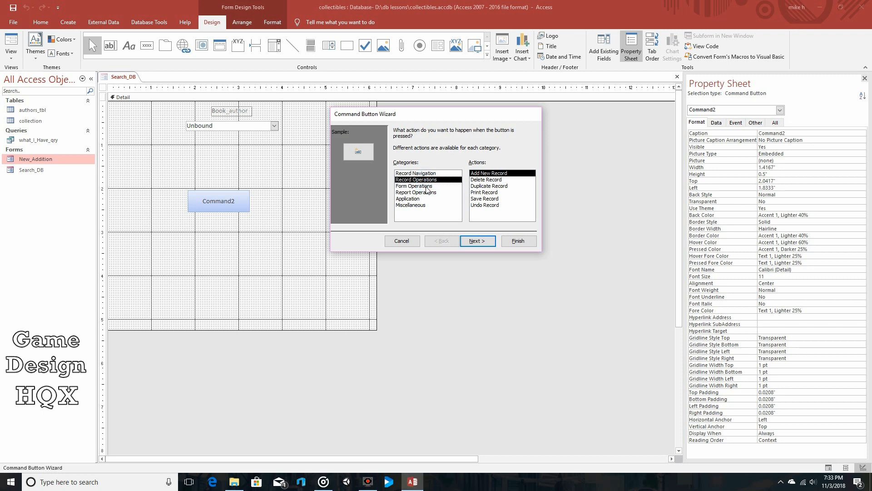
left_click(427, 187)
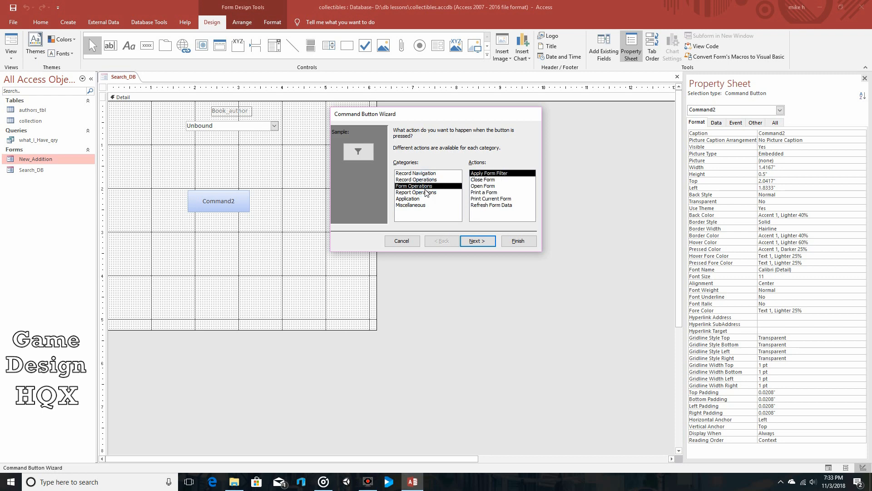
left_click(426, 192)
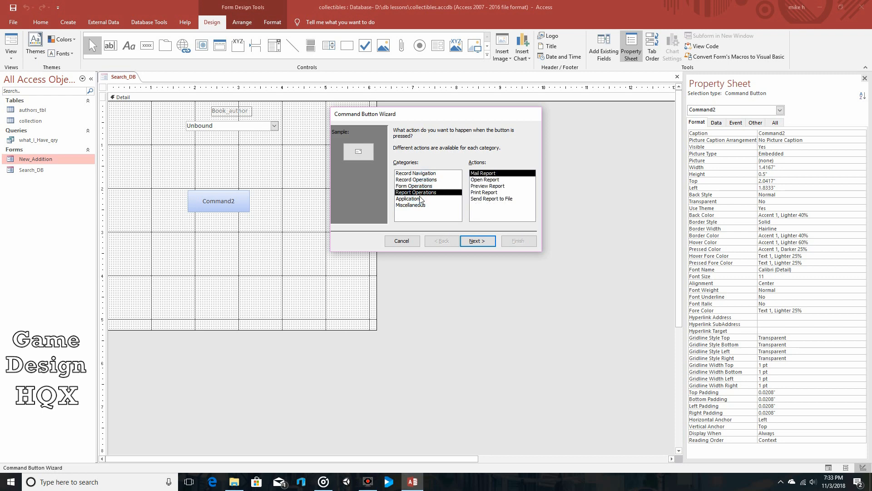
left_click(421, 199)
left_click(422, 204)
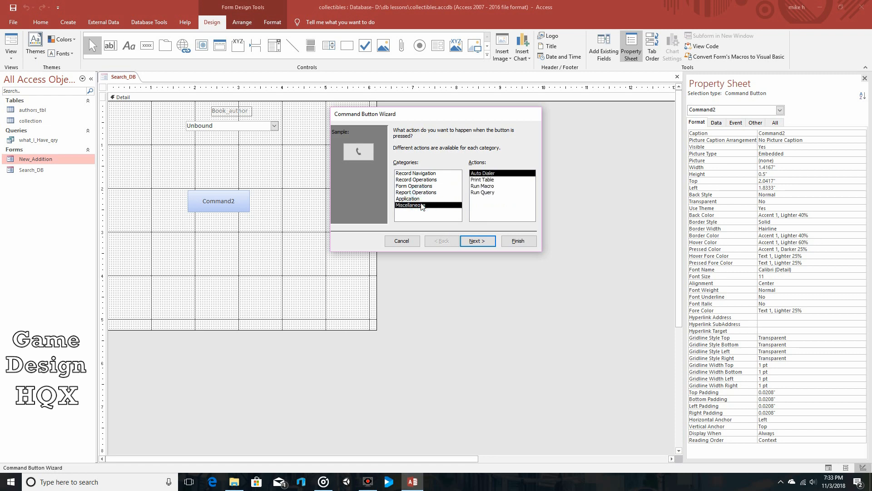
left_click(487, 193)
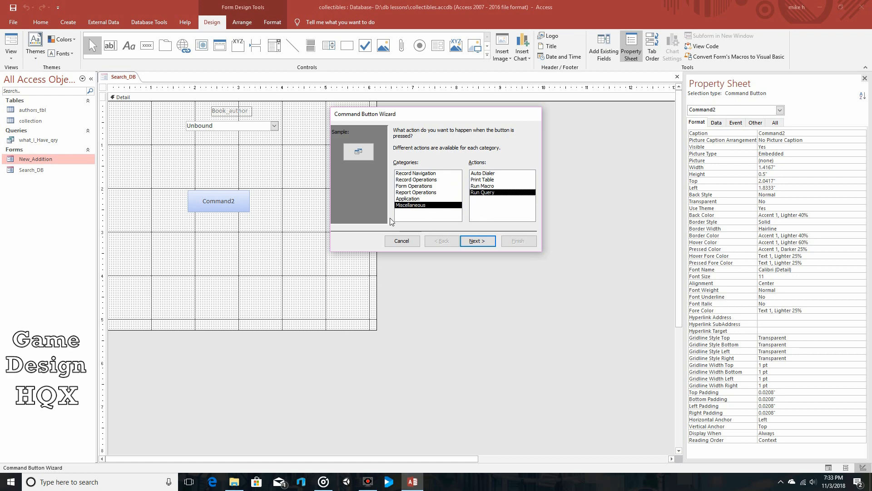
left_click(474, 246)
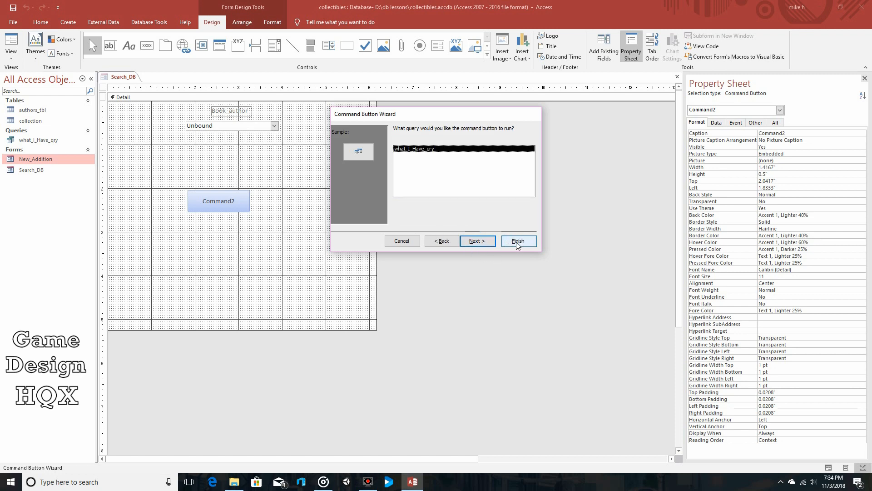
left_click(486, 244)
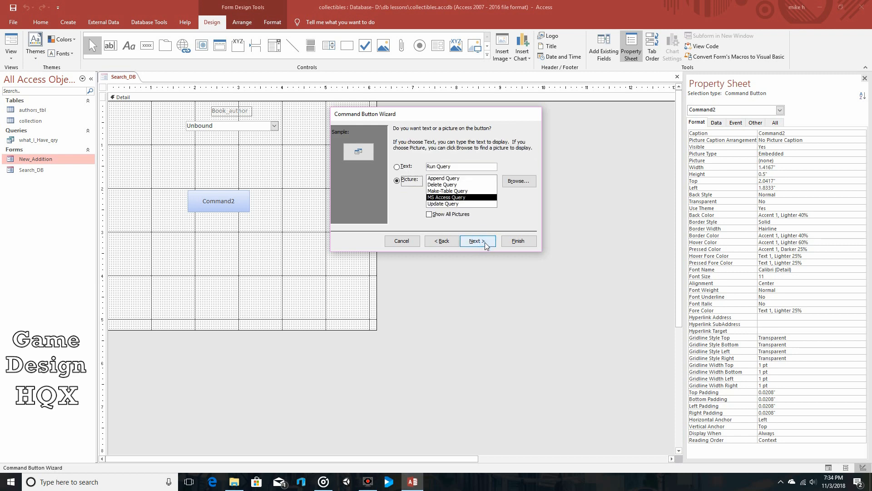
Show the text Run Query on the button instead of a picture and finish it with the default name.
left_click(398, 167)
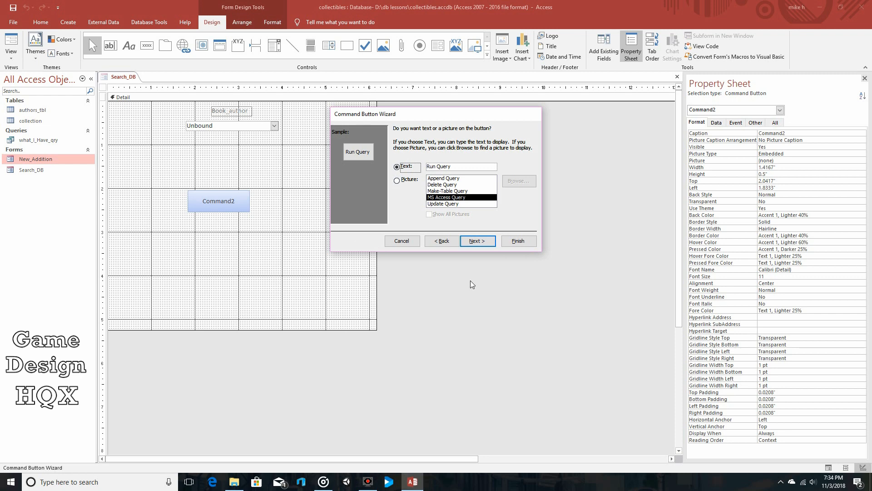
left_click(484, 243)
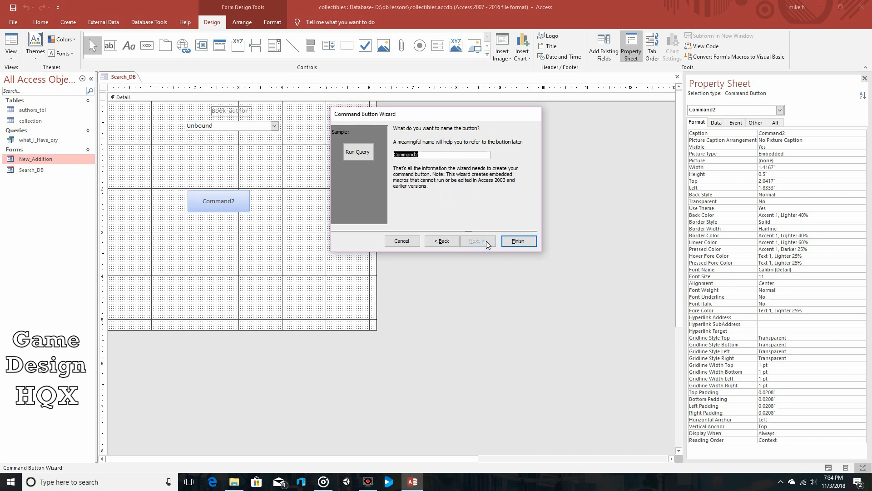
left_click(518, 240)
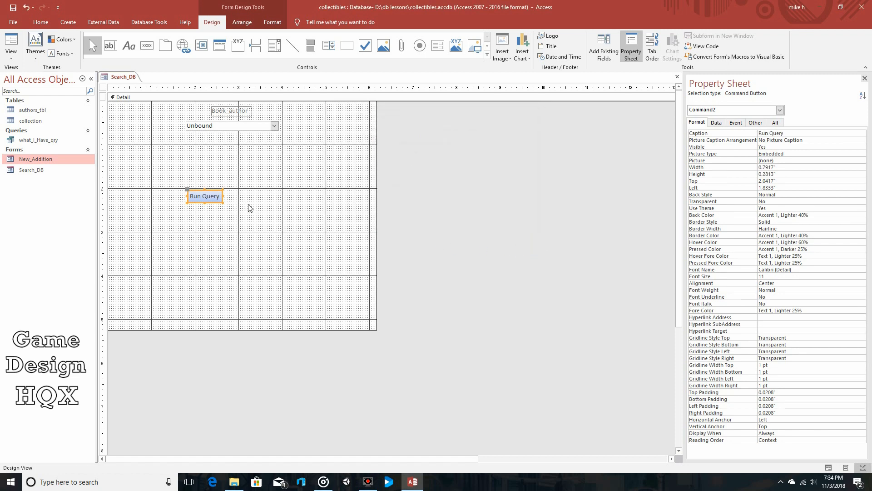
Enlarge the Run Query button to about 1.25 by 0.58 inches and move it to about 2.2 inches left, 1.9 inches top.
left_click_drag(223, 203, 243, 216)
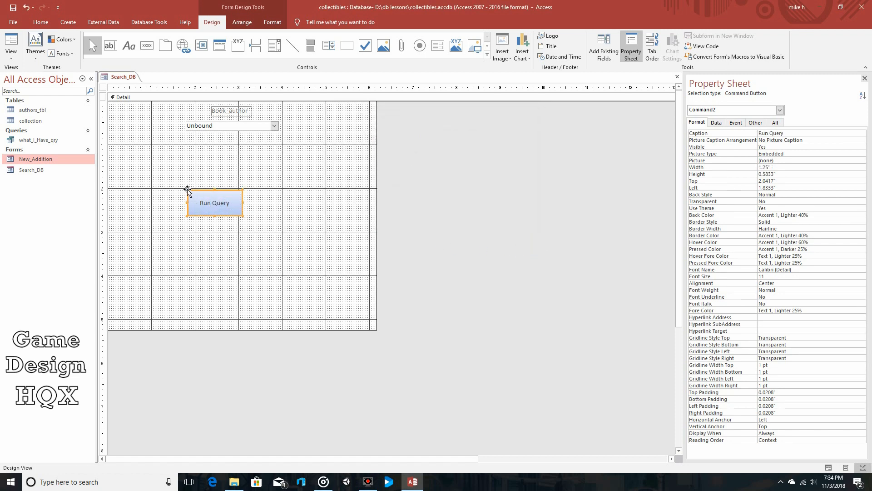
left_click_drag(187, 189, 207, 189)
left_click(199, 180)
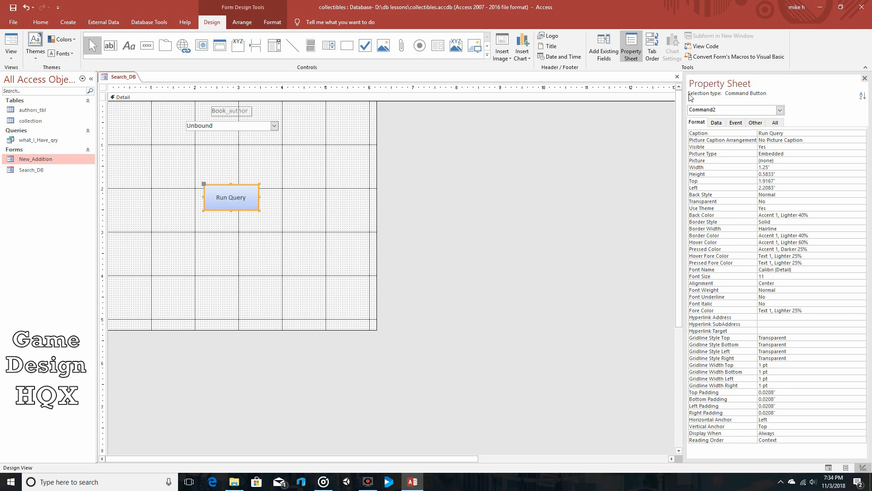
Examine the embedded macro behind the Run Query button's On Click event, then close it.
left_click(736, 123)
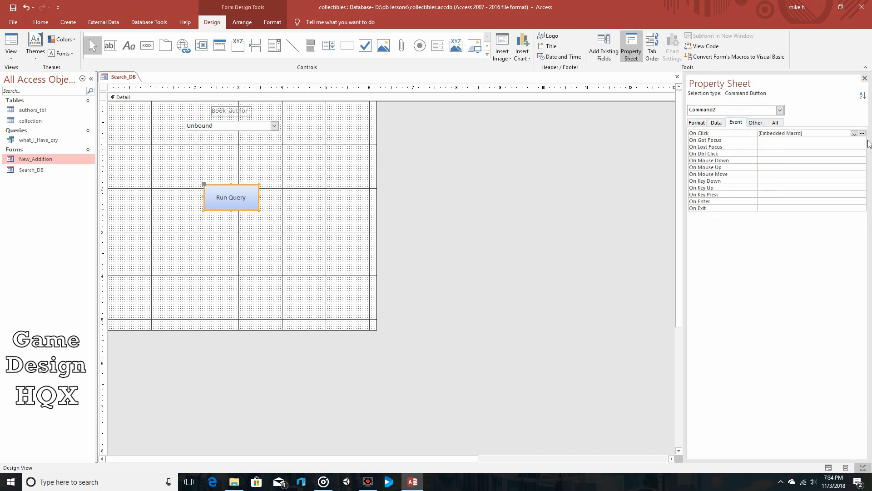
left_click(861, 133)
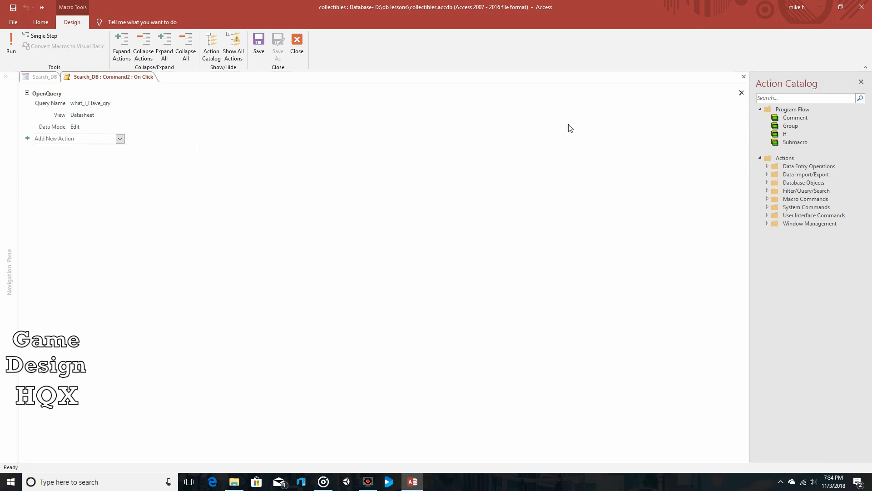
left_click(744, 78)
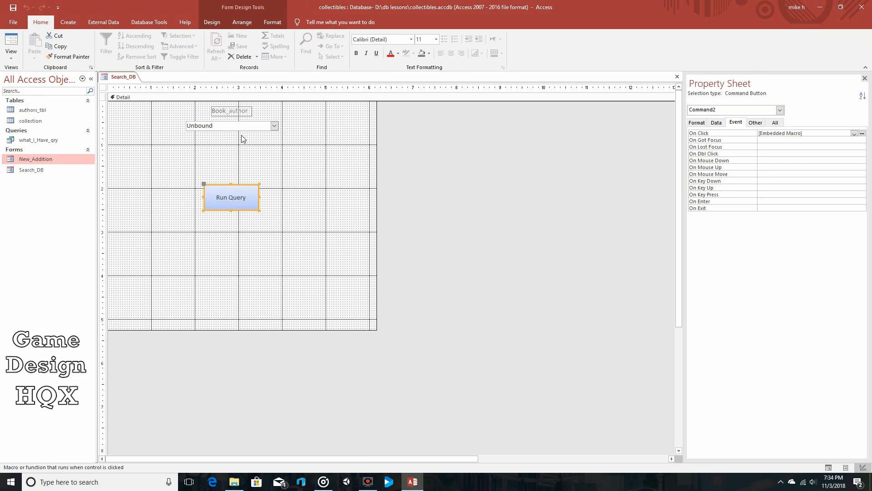
Open what_I_Have_qry in Design View and start the Expression Builder for the Book_author criterion.
right_click(40, 141)
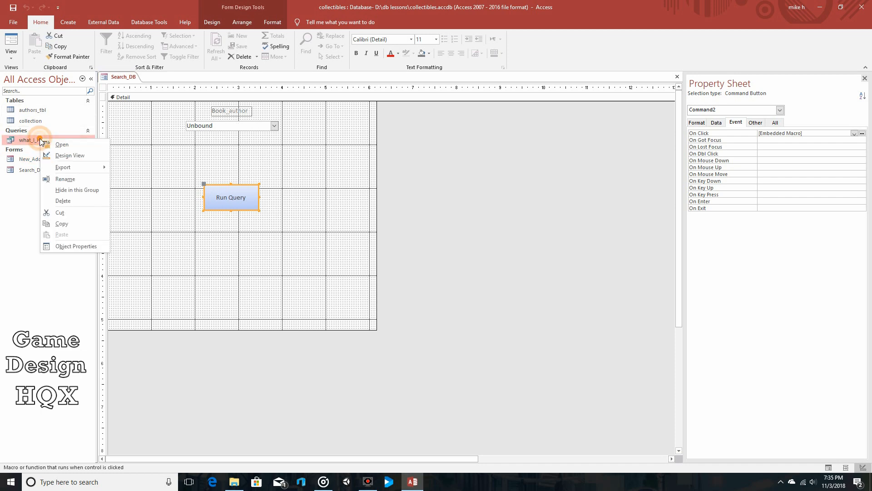
left_click(67, 156)
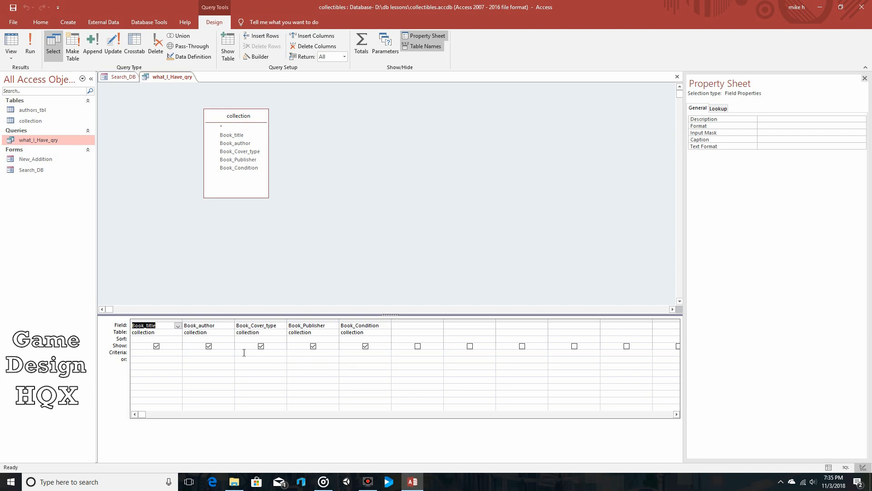
left_click(194, 353)
right_click(195, 353)
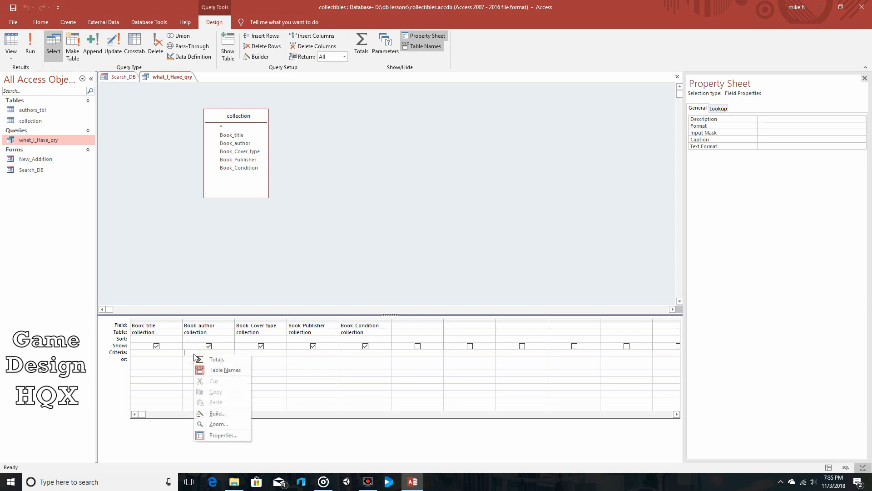
left_click(226, 413)
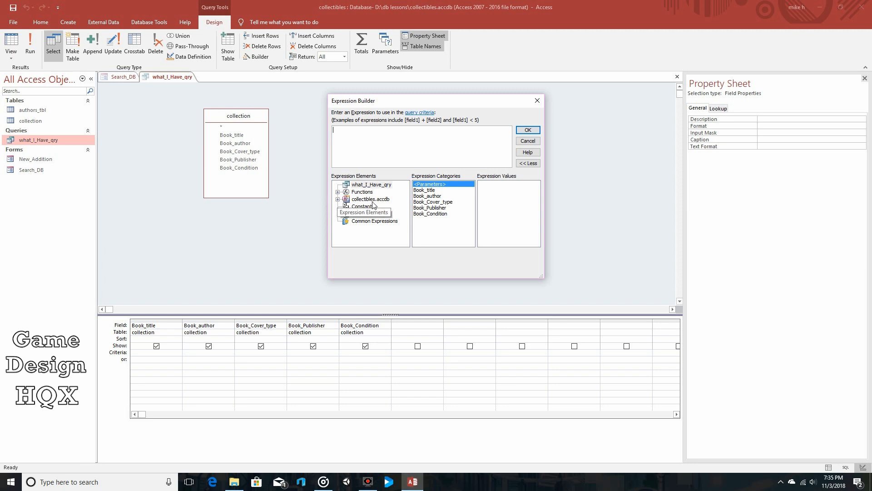
Try to build the Book_author criterion from the Combo0 value of the loaded Search_DB form and accept the expression.
left_click(338, 199)
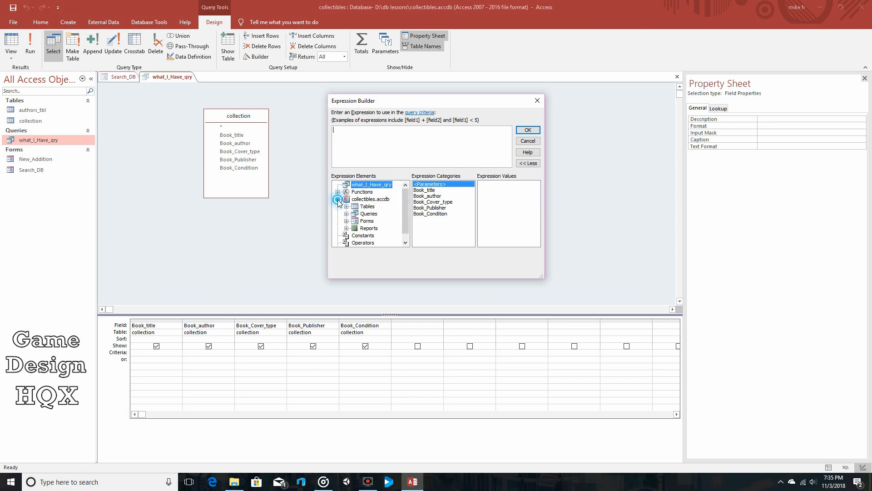
left_click(346, 221)
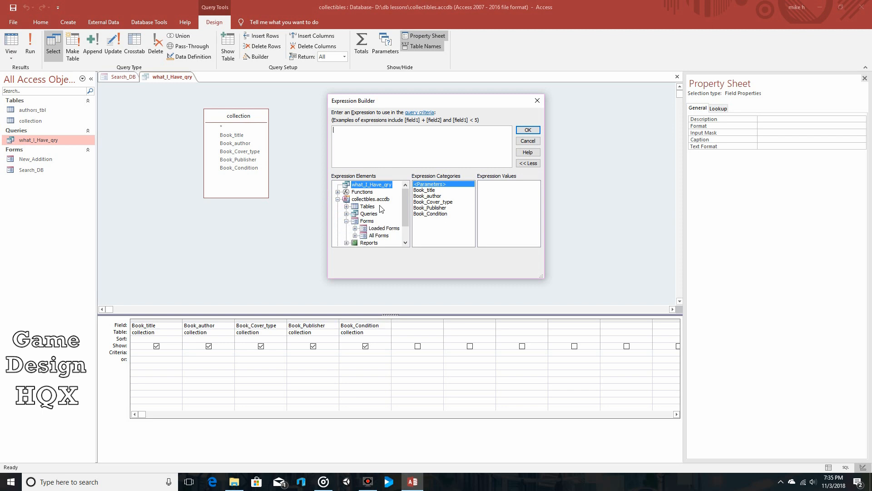
scroll(381, 212, "down", 1)
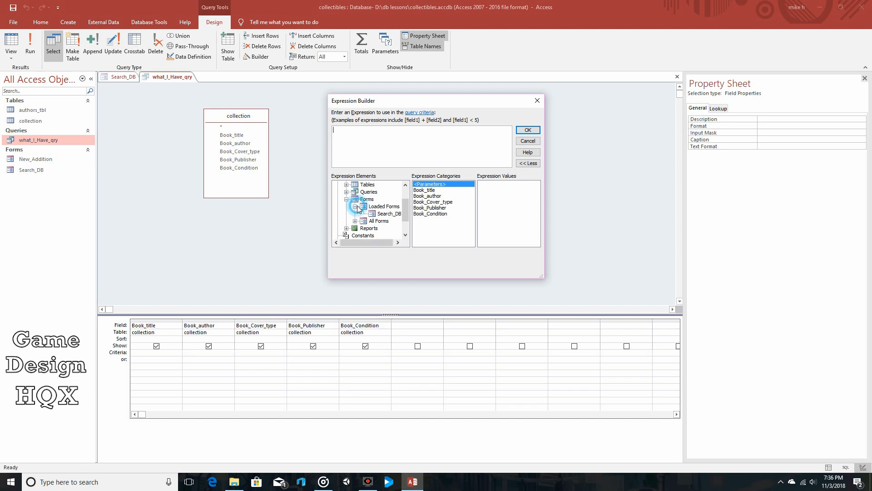
double_click(386, 208)
left_click(386, 214)
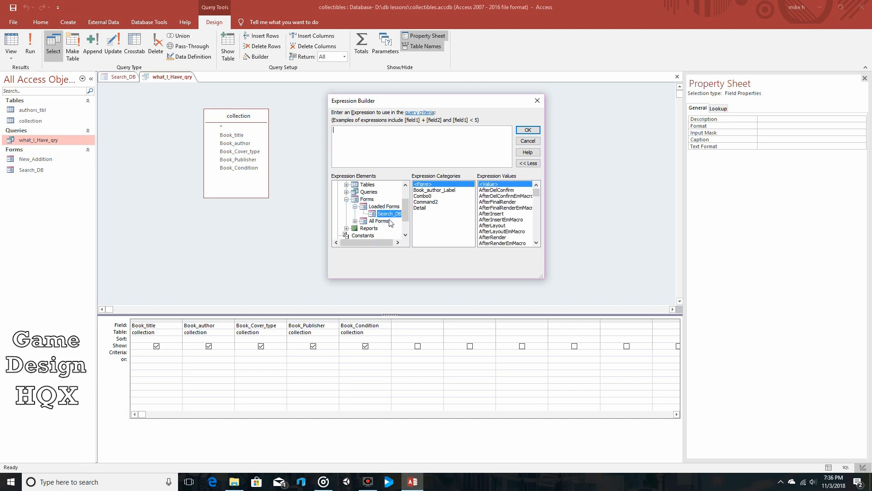
scroll(386, 218, "up", 1)
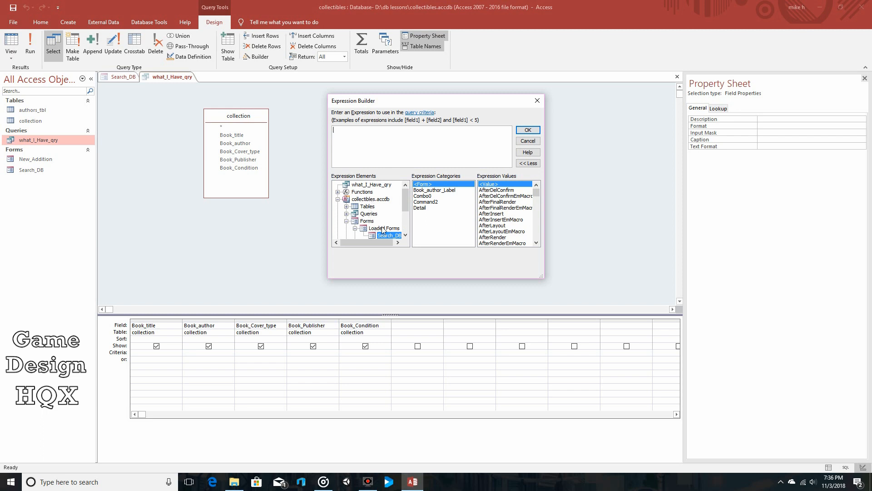
scroll(383, 231, "down", 1)
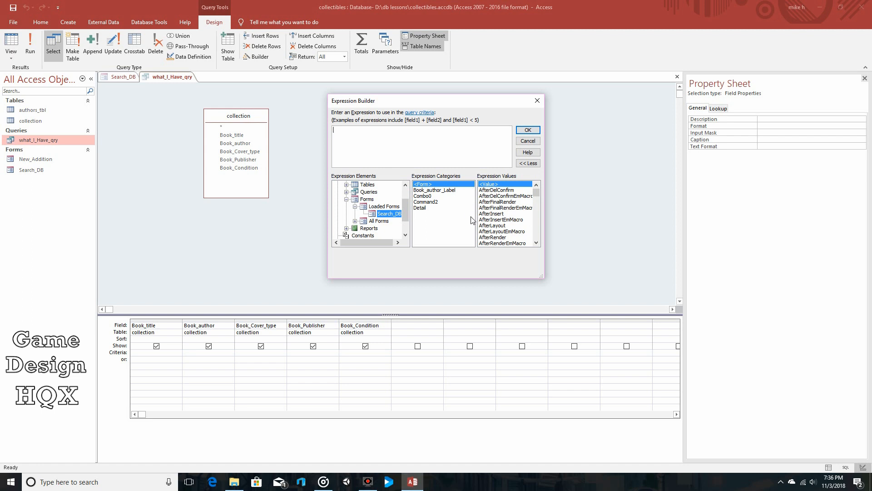
left_click(429, 196)
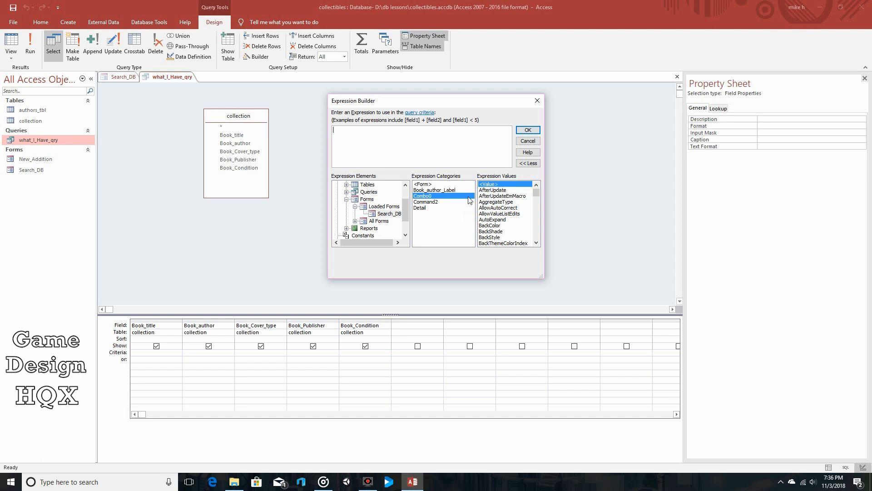
left_click_drag(406, 212, 408, 197)
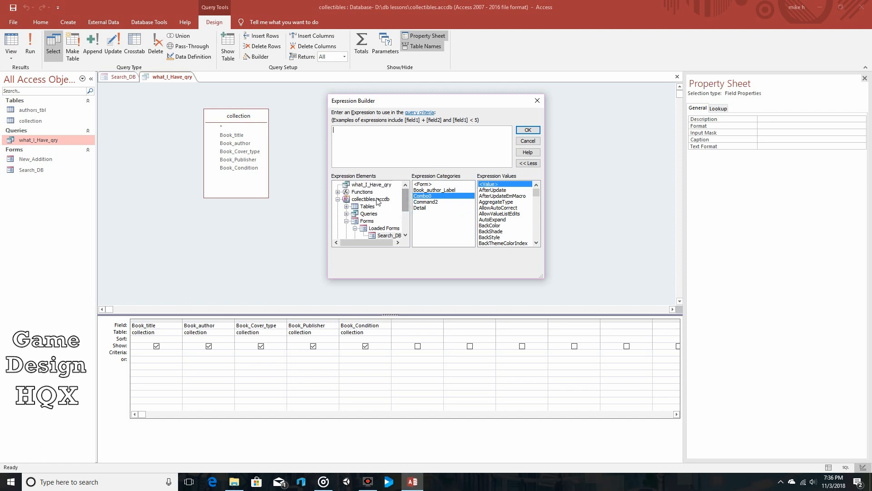
scroll(370, 203, "down", 1)
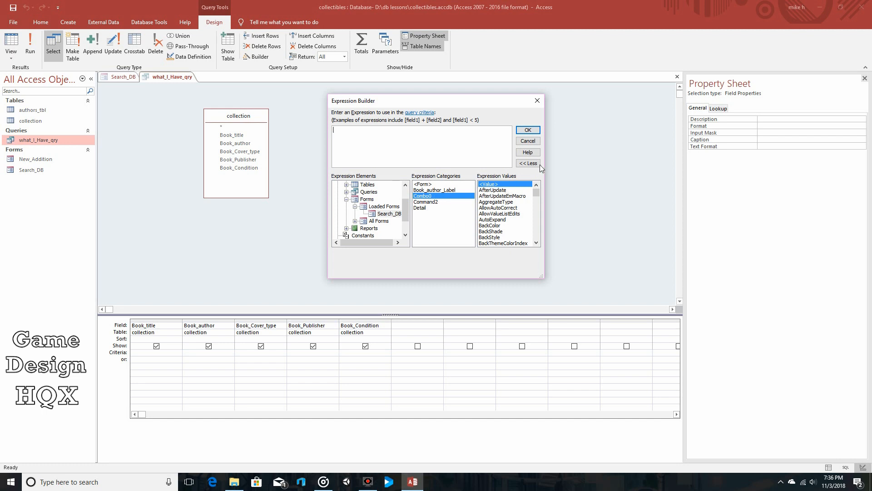
left_click(533, 131)
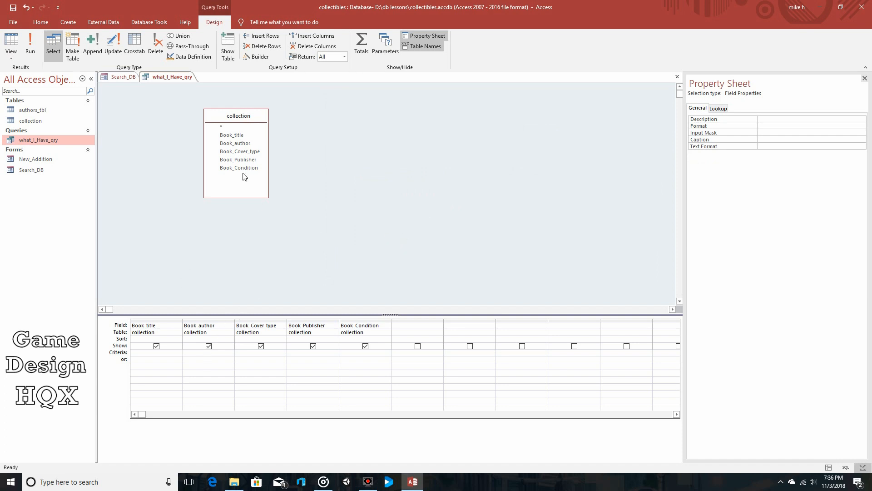
Build the Book_author criterion [Forms]![Search_DB] from the loaded Search_DB form's value in the Expression Builder.
right_click(200, 353)
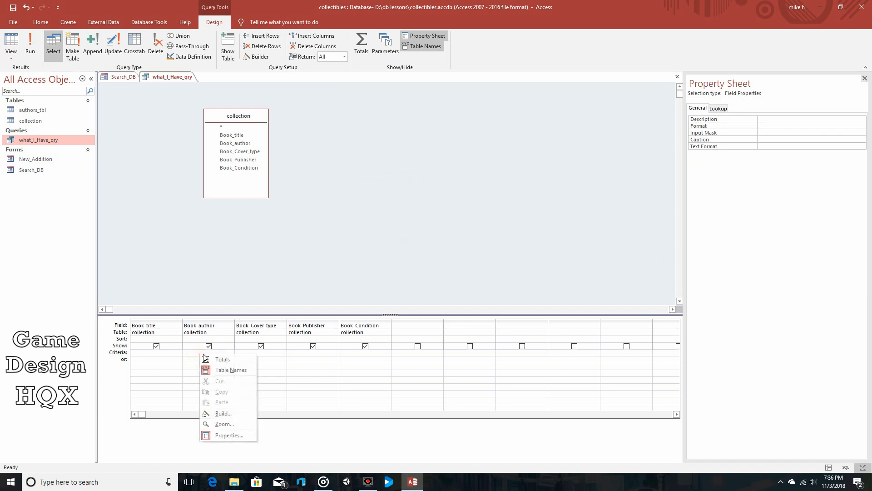
left_click(238, 413)
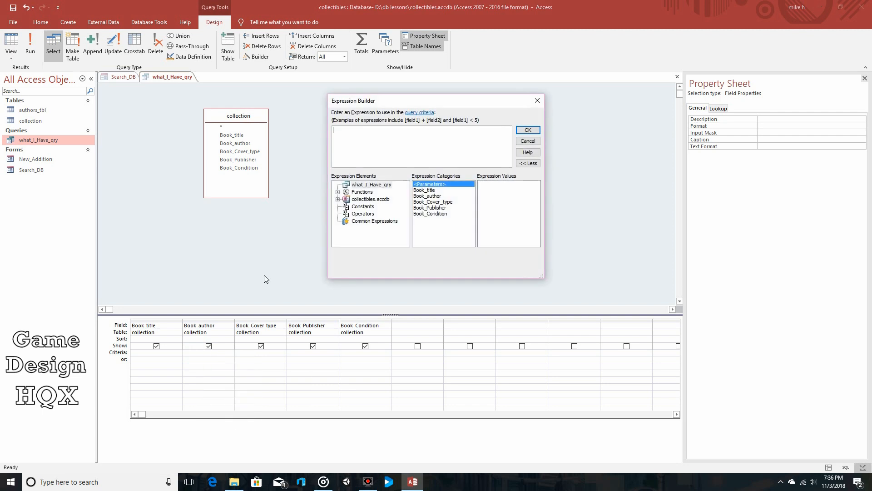
left_click(337, 199)
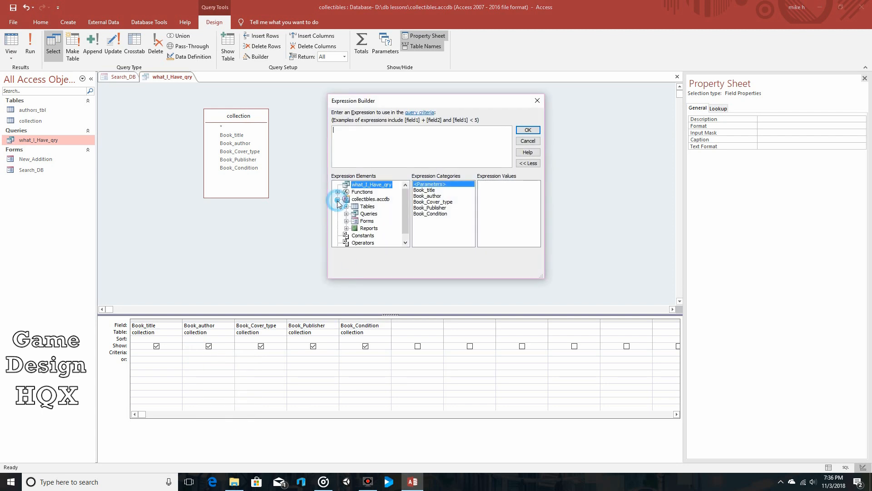
left_click(346, 221)
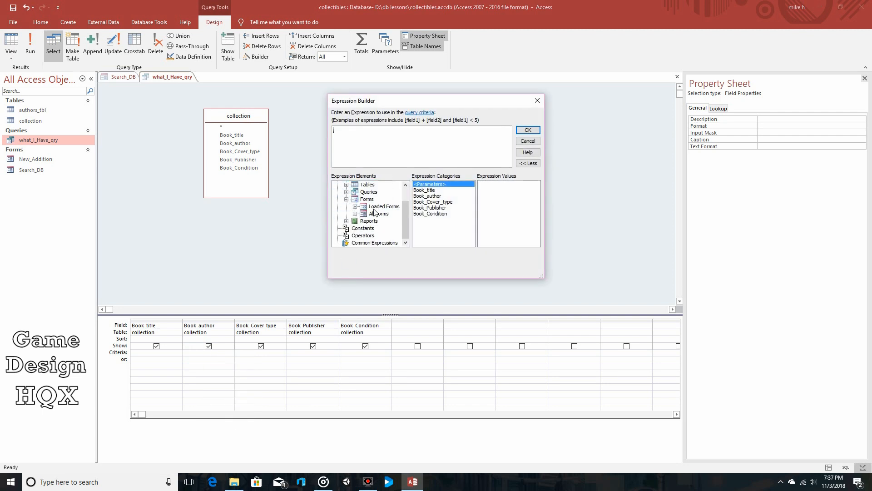
left_click(355, 207)
scroll(374, 207, "down", 1)
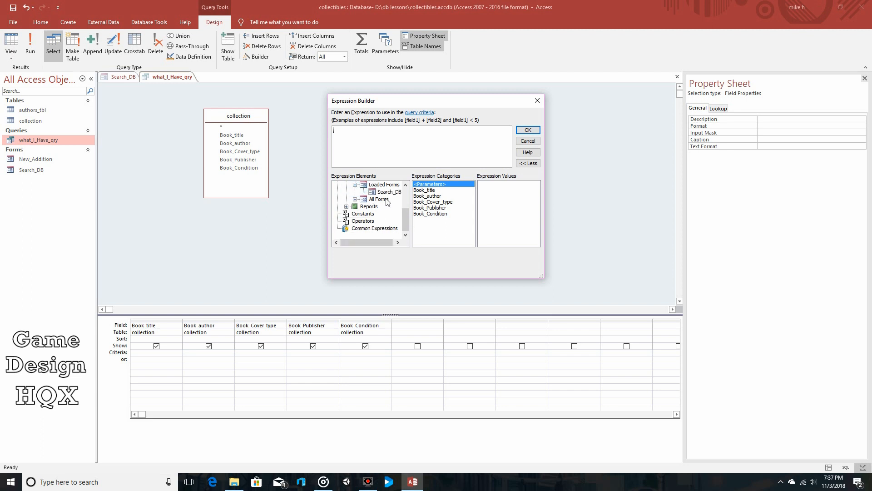
left_click(386, 192)
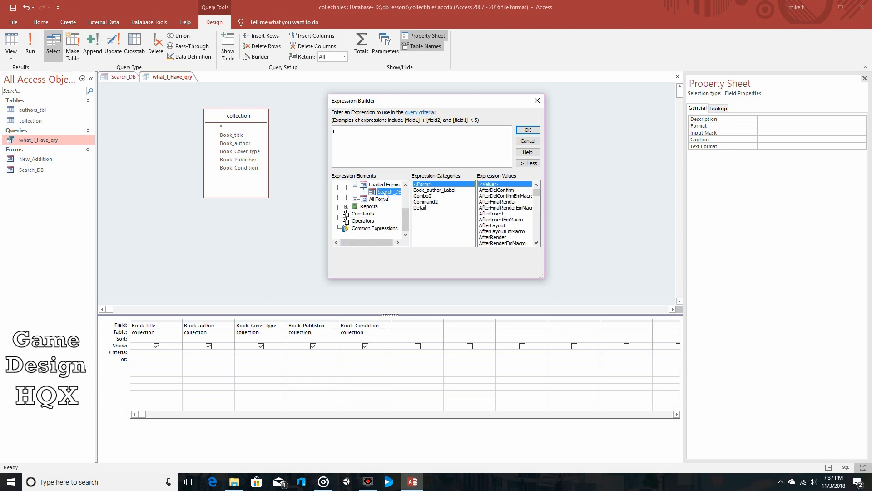
left_click(508, 186)
double_click(508, 185)
left_click(529, 130)
Widen the Book_author column in the design grid, then close what_I_Have_qry with its changes saved.
left_click_drag(235, 323, 248, 323)
left_click(266, 291)
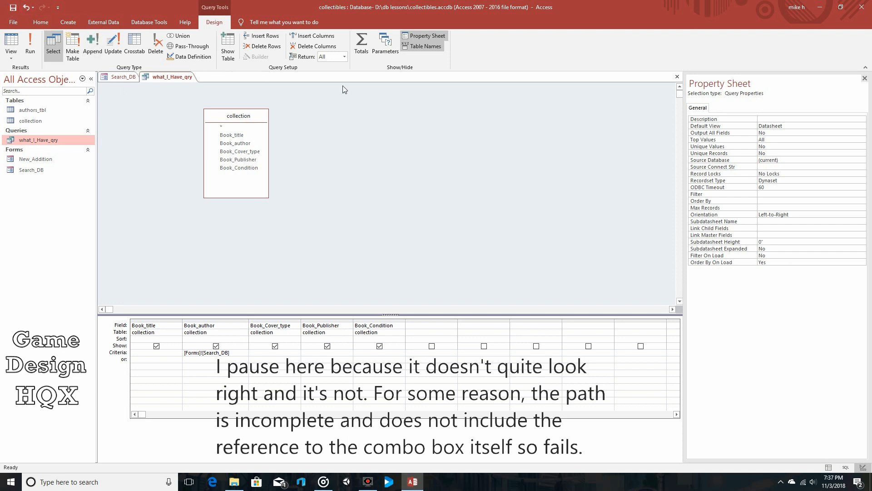
left_click(677, 76)
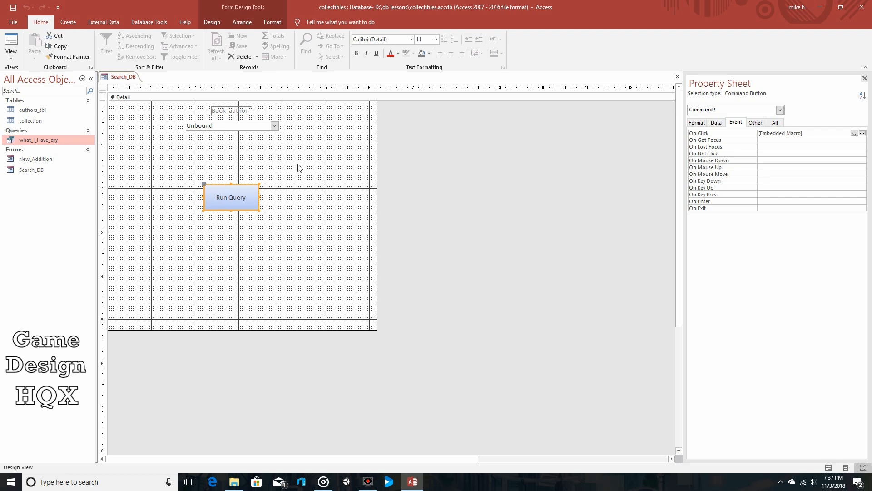
Test Search_DB in Form View by running the query for the first listed author, then close the query results and the form.
left_click(11, 40)
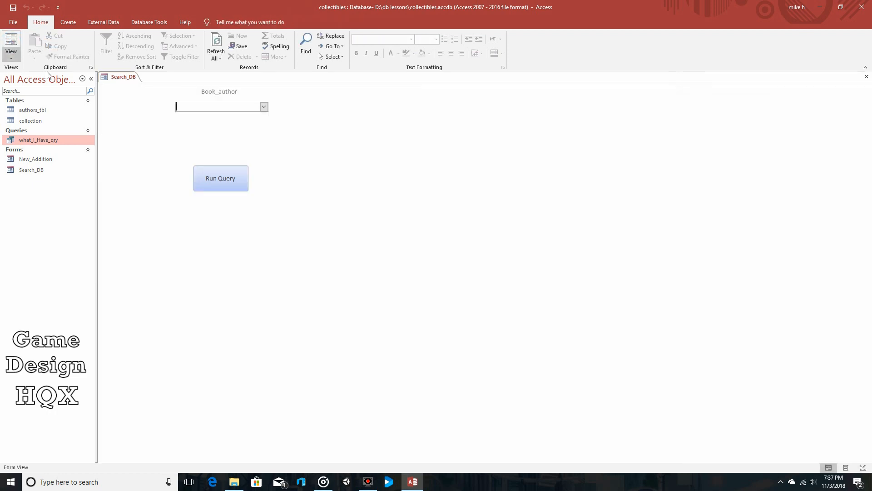
left_click(264, 107)
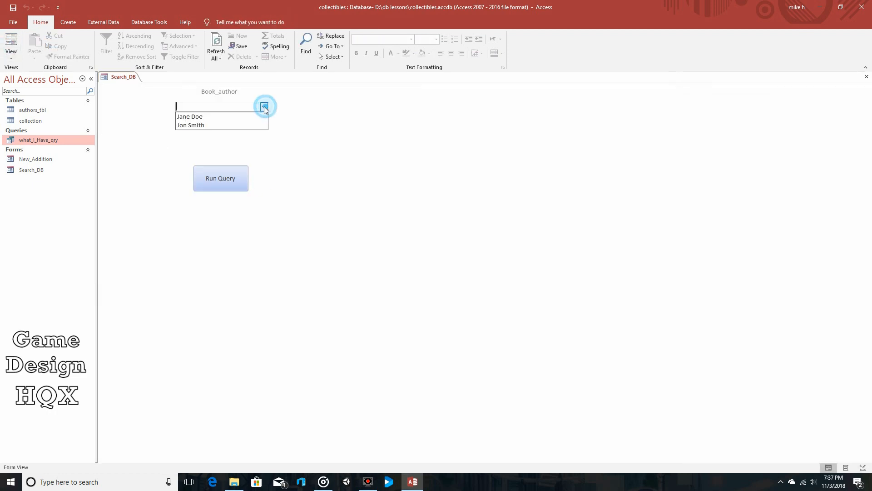
left_click(235, 117)
left_click(227, 178)
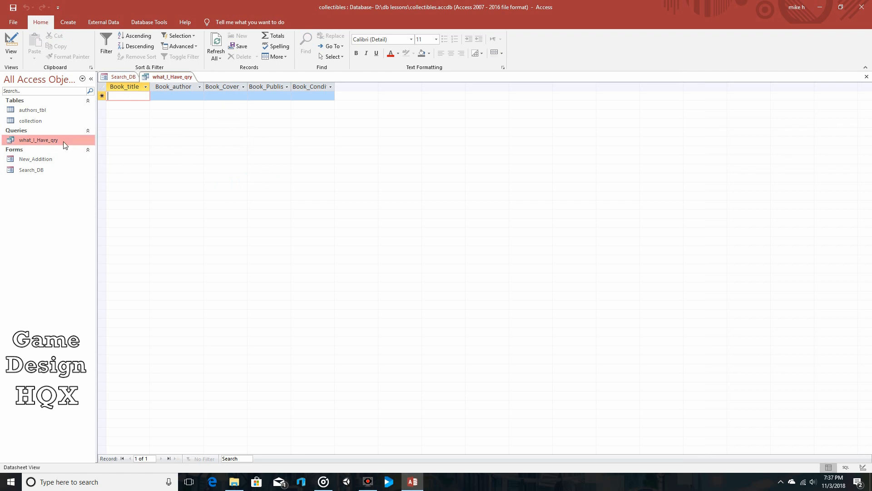
left_click(866, 77)
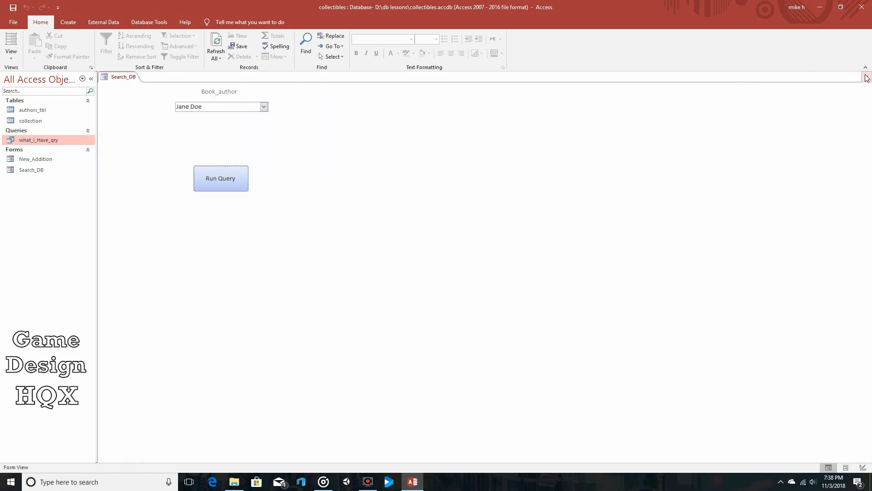
left_click(866, 77)
Reopen what_I_Have_qry in Design View, double the Book_author column's width and delete its criterion.
right_click(53, 142)
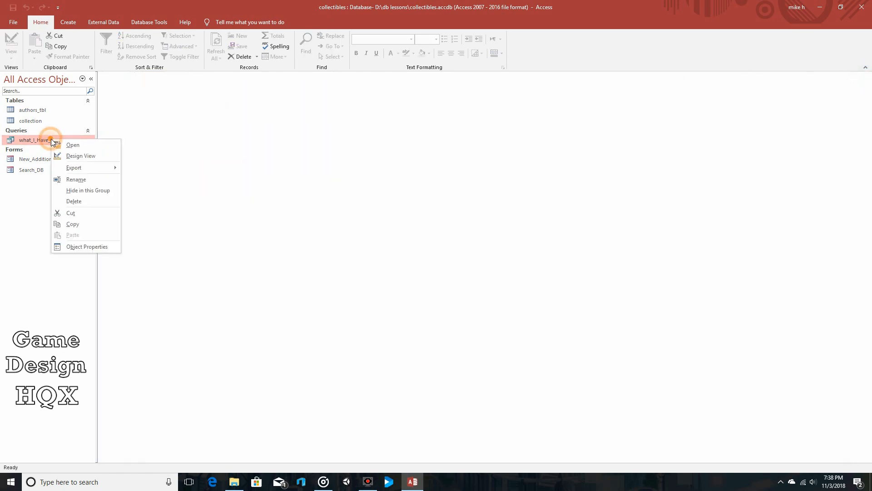
left_click(71, 153)
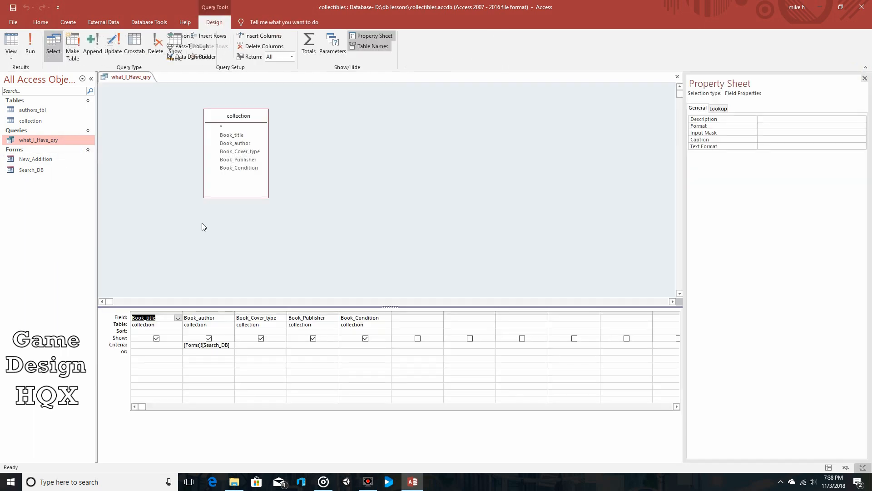
left_click_drag(235, 314, 287, 313)
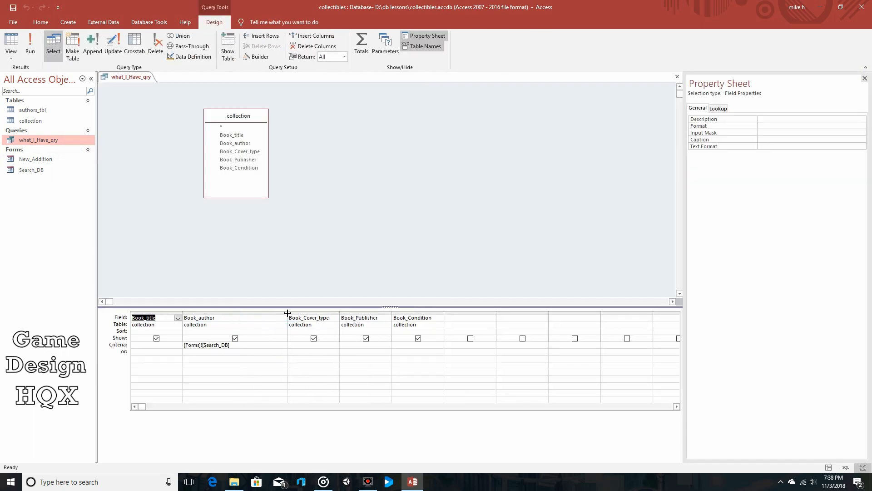
left_click(247, 347)
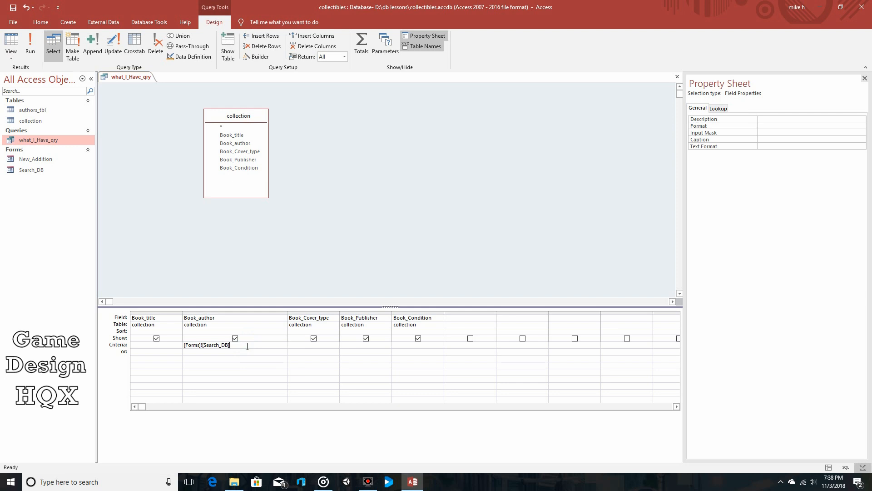
left_click_drag(248, 346, 180, 345)
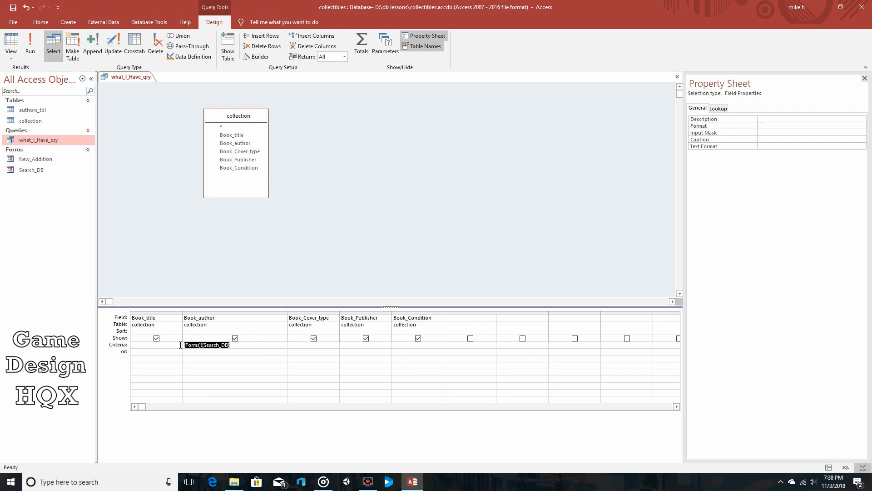
key("Delete")
Open the Expression Builder for the Book_author criterion and select the Search_DB form among all forms of collectibles.accdb.
right_click(226, 345)
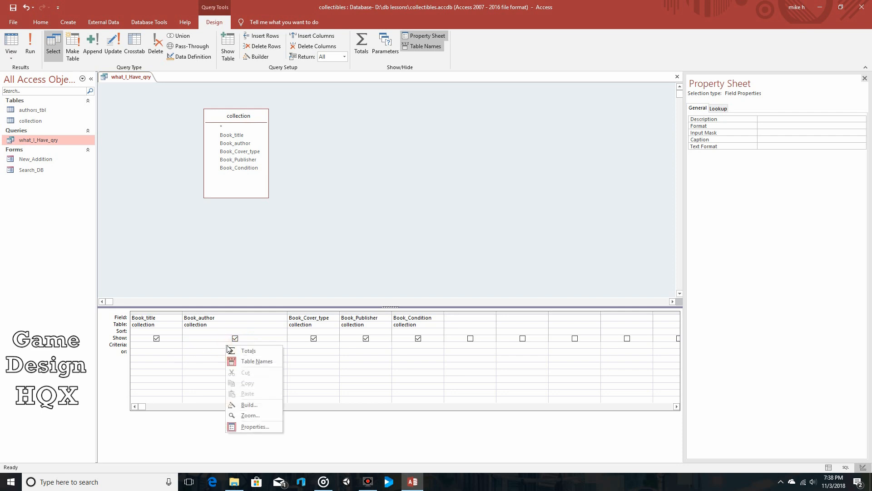
left_click(251, 406)
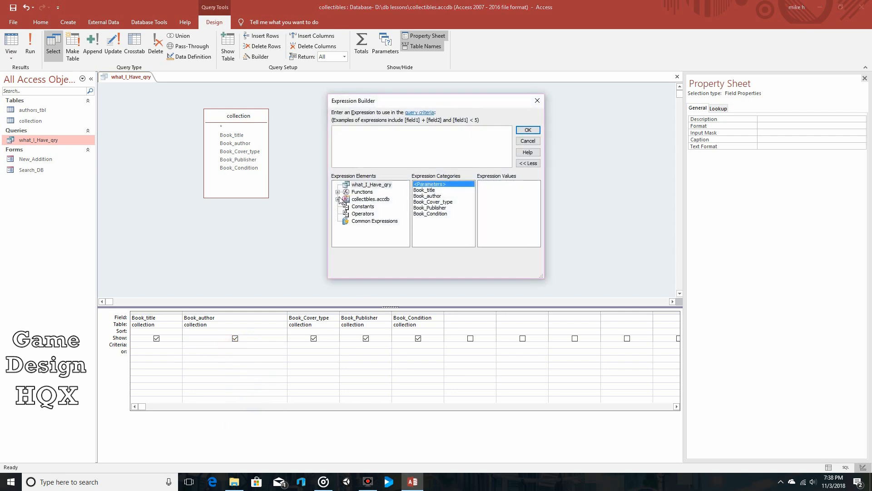
left_click(336, 200)
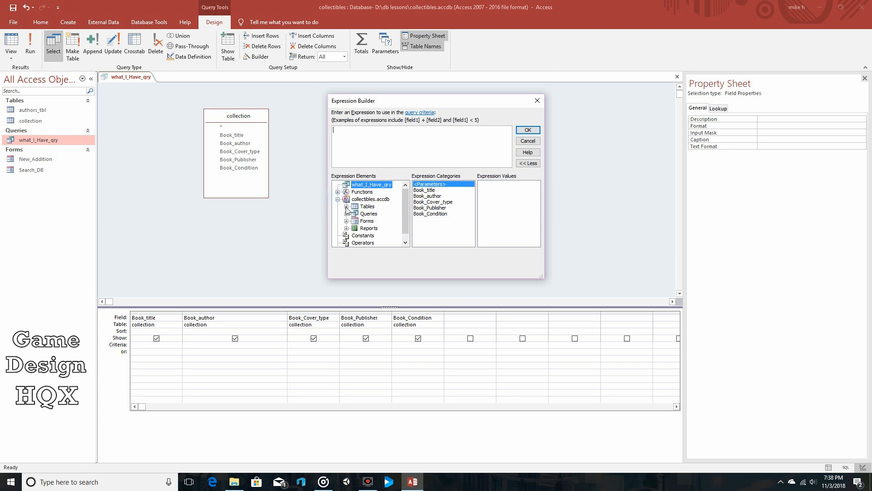
left_click(346, 207)
left_click(346, 221)
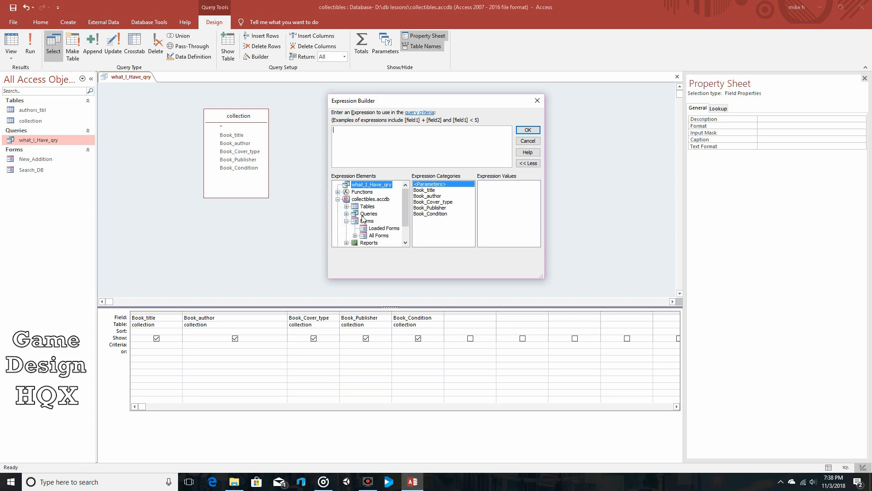
scroll(364, 217, "down", 1)
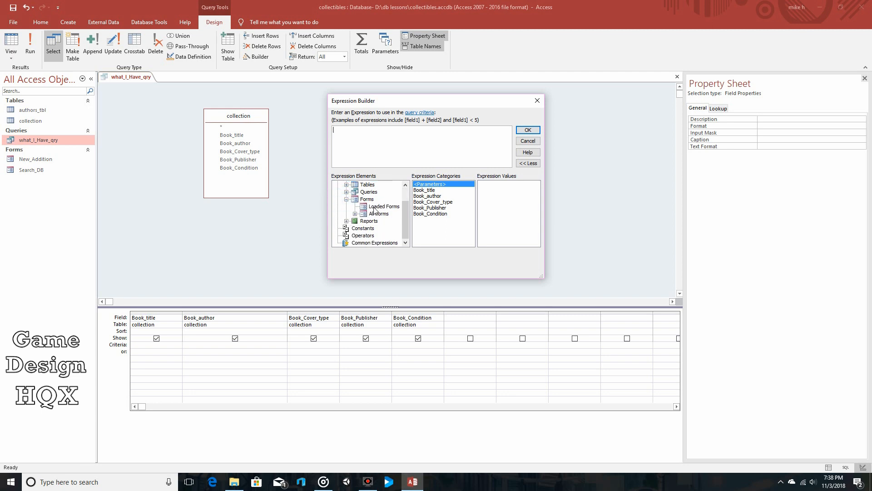
left_click(374, 207)
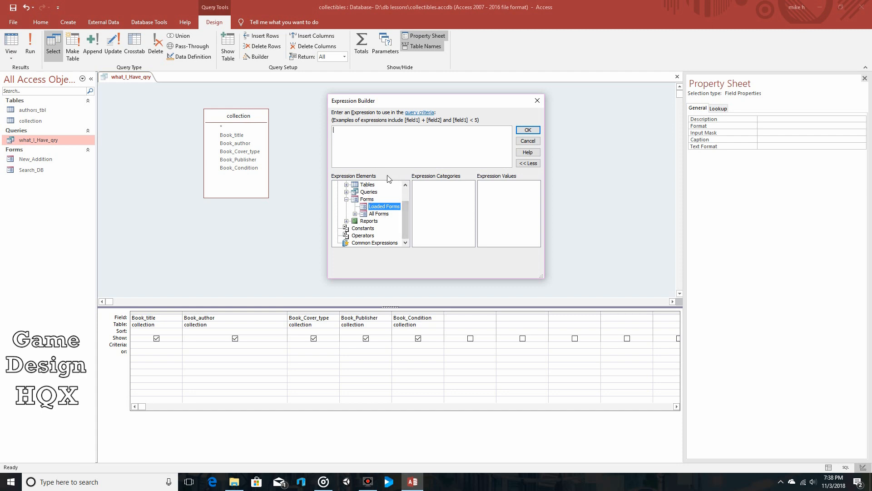
left_click(355, 214)
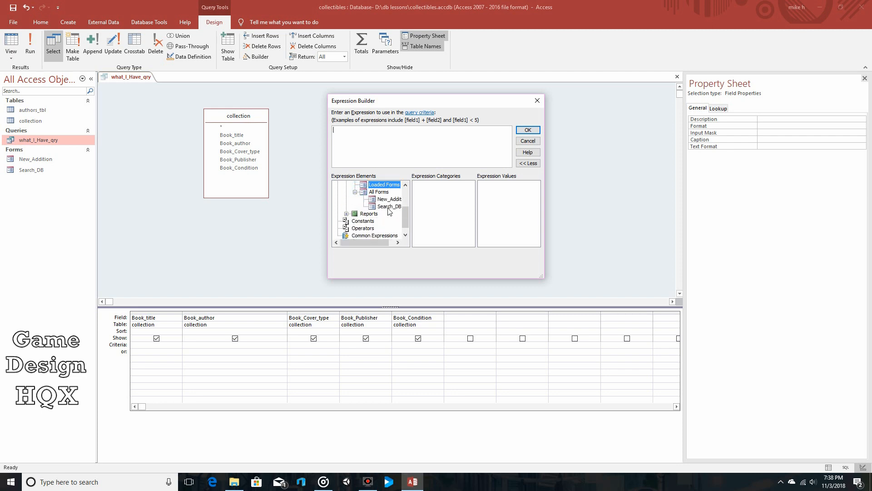
left_click(388, 207)
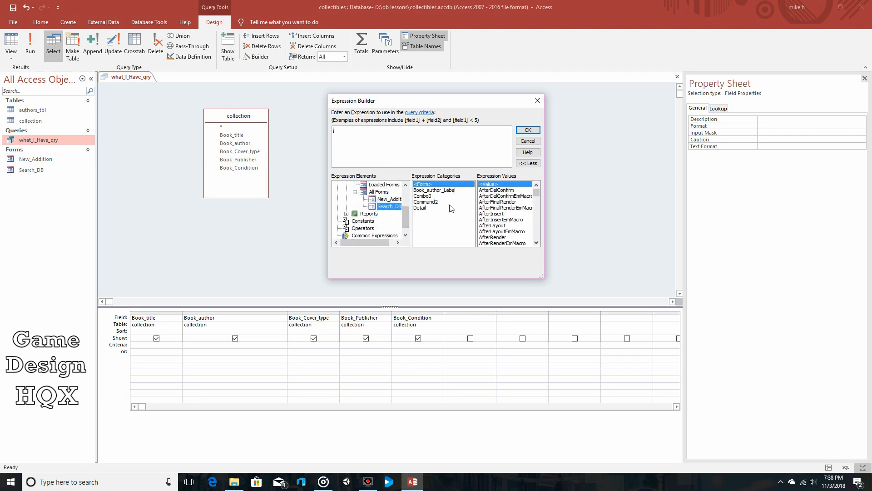
Insert Combo0's value as the Book_author criterion [Forms]![Search_DB]![Combo0], then close what_I_Have_qry with its changes saved.
left_click(428, 195)
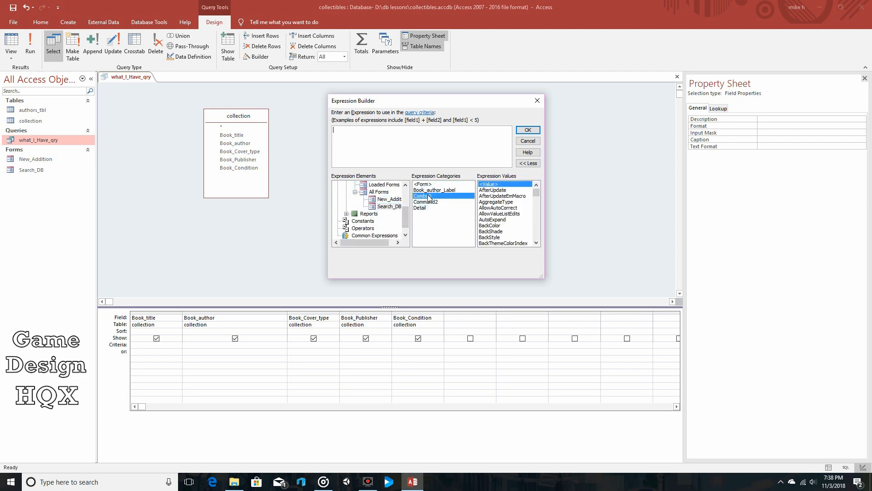
double_click(503, 183)
left_click_drag(404, 130, 322, 141)
left_click(420, 135)
left_click(528, 131)
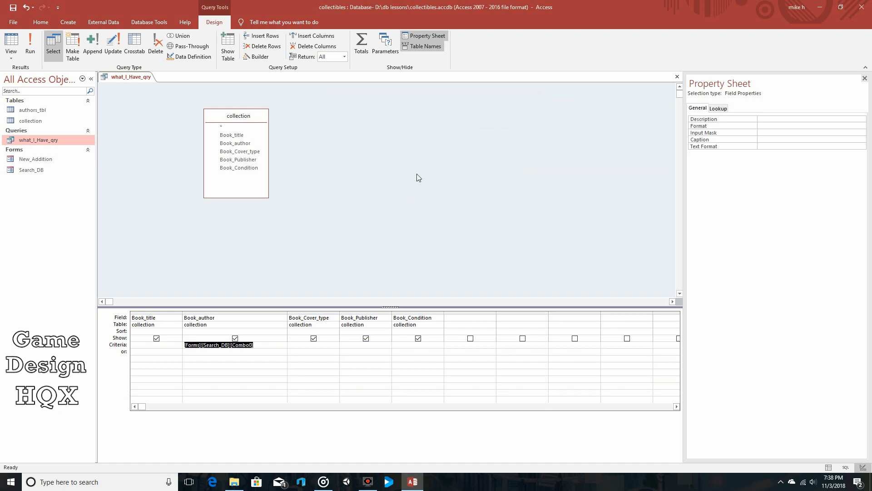
left_click(268, 344)
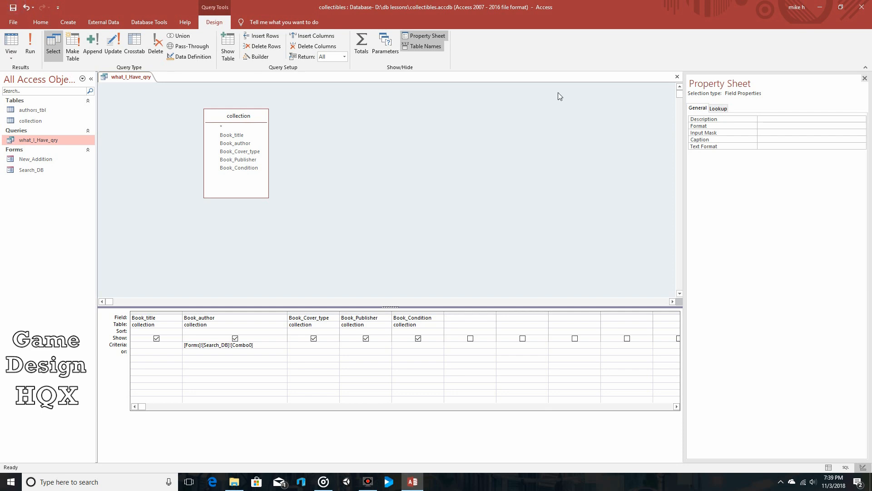
left_click(677, 77)
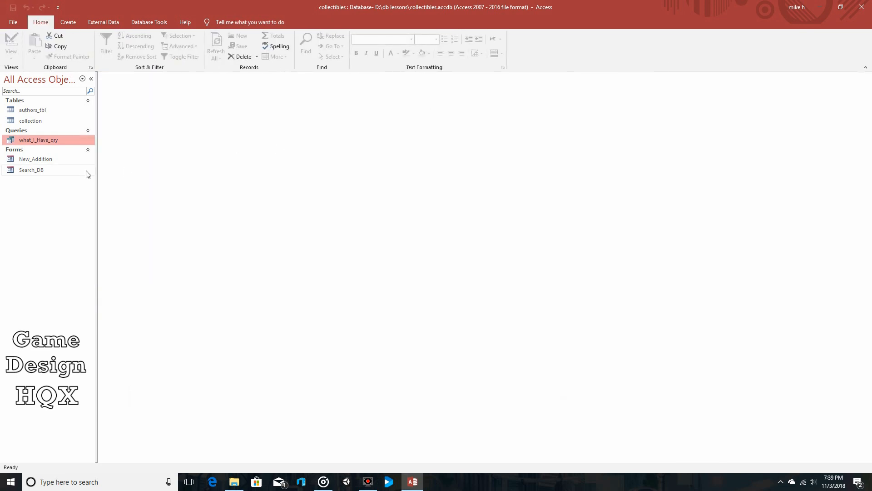
Test the Search_DB form by running the query for the first listed author, then close the query results.
double_click(44, 170)
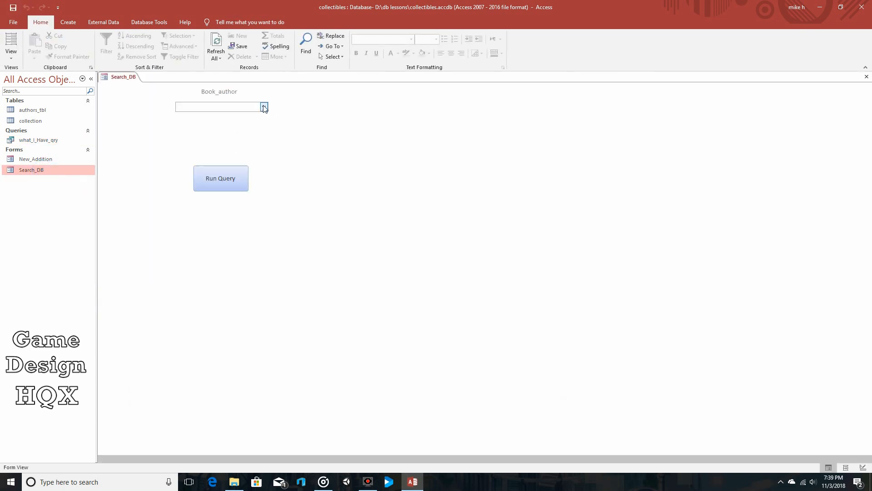
left_click(264, 108)
left_click(239, 114)
left_click(220, 178)
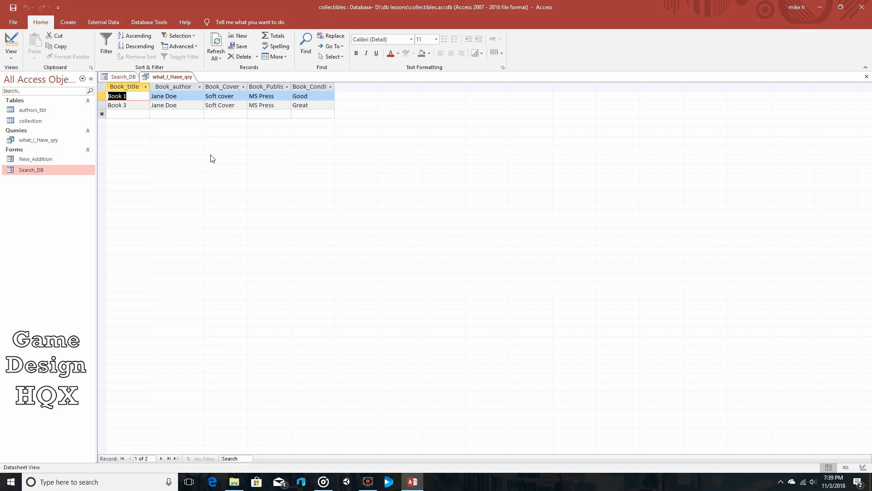
left_click(866, 77)
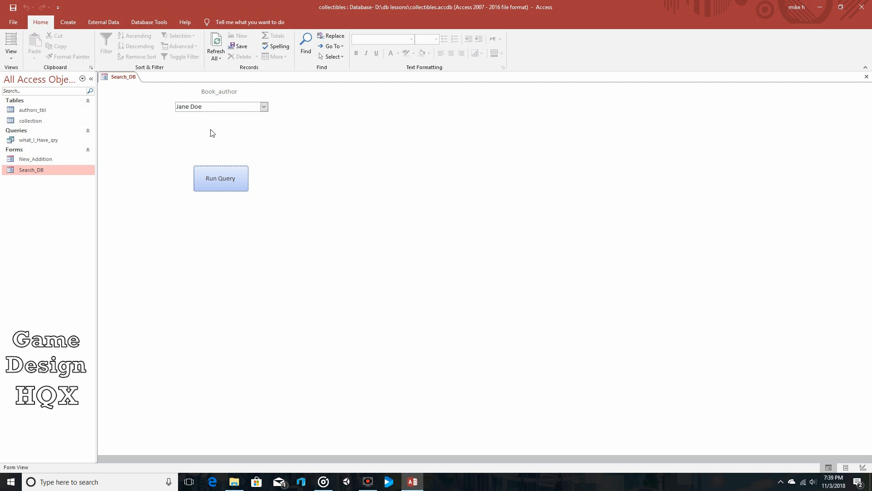
Review the full Book_author criterion of what_I_Have_qry in Design View by widening its column, then close the query.
right_click(55, 142)
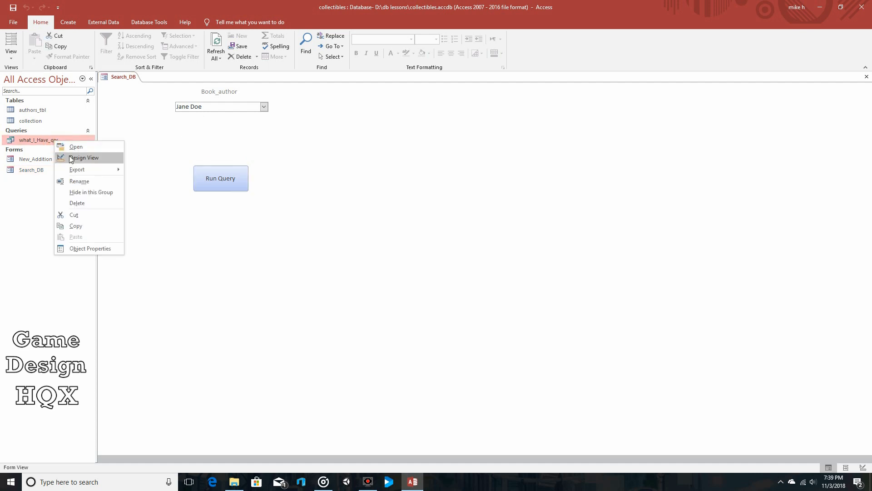
left_click(77, 157)
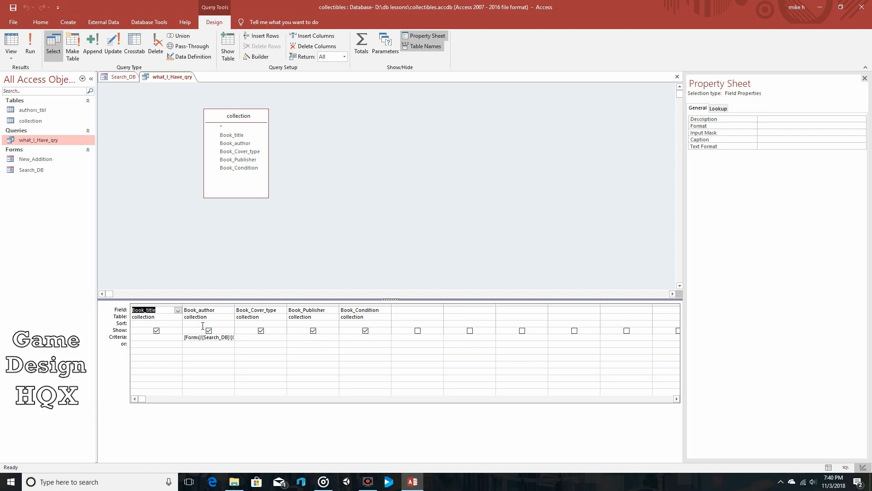
left_click_drag(235, 305, 265, 306)
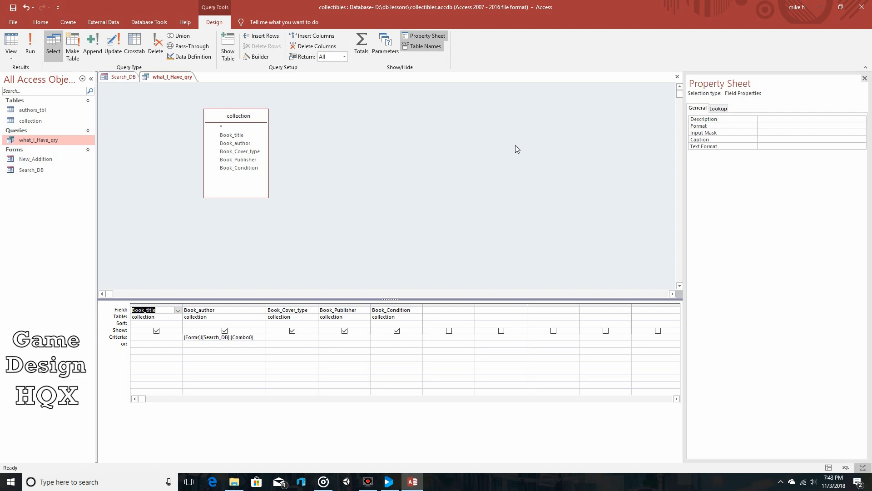
left_click(677, 77)
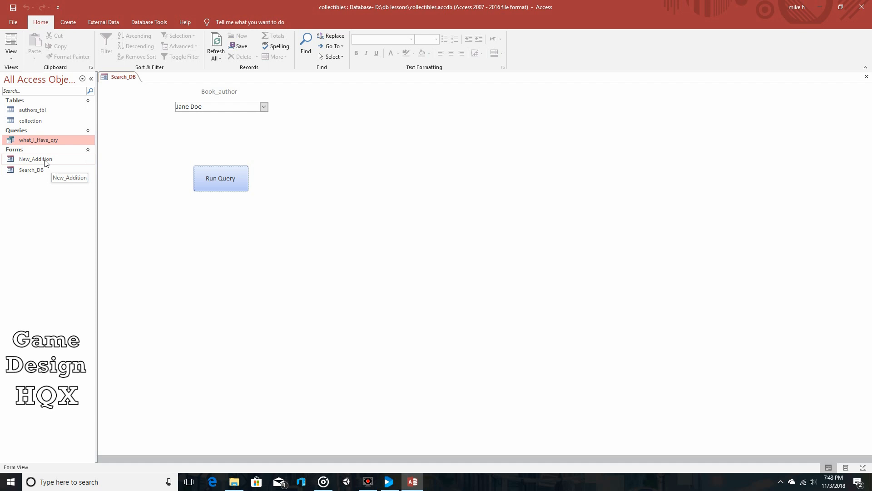
Review the author entries in the collection table, then close the table and the Search_DB form.
double_click(40, 123)
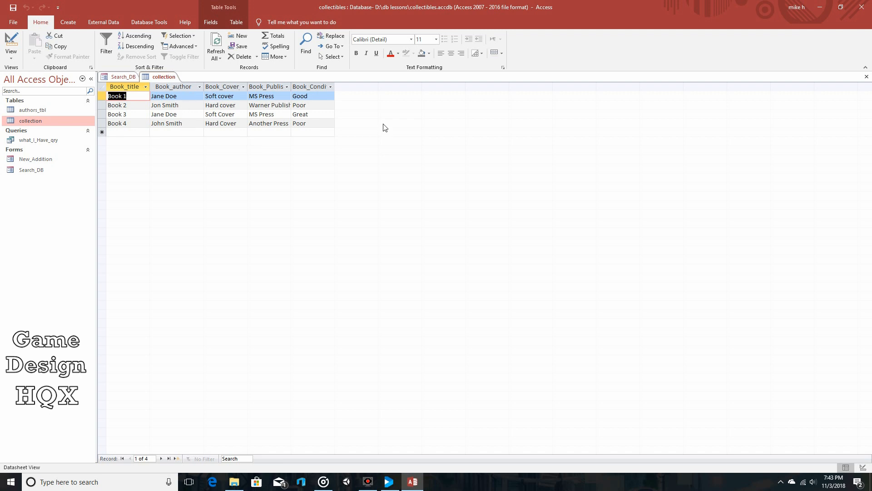
left_click(866, 77)
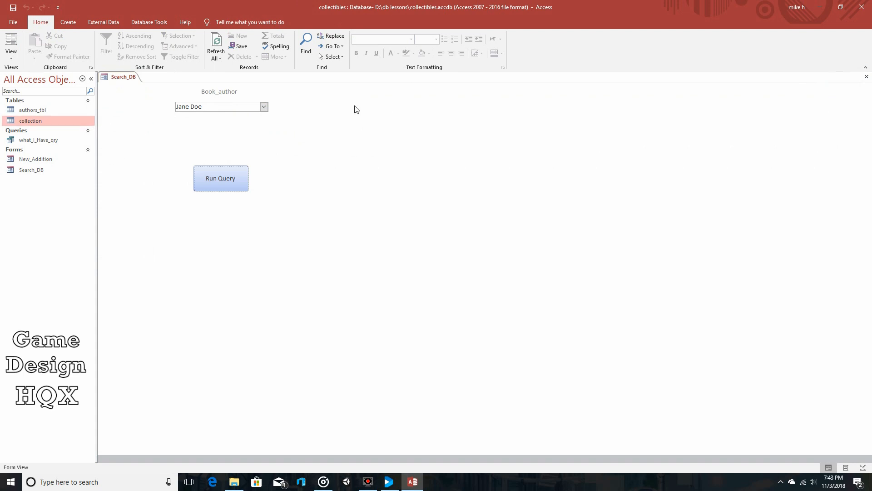
left_click(867, 76)
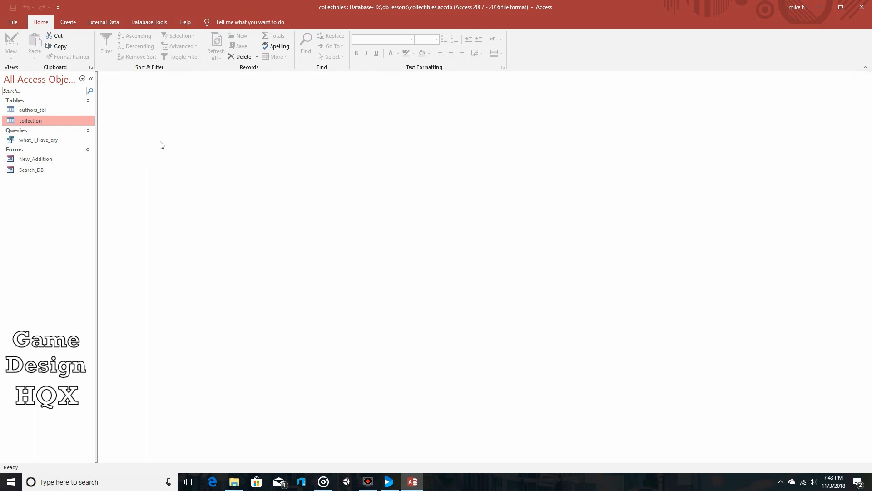
Open the New_Addition form in Design View and move the Book_author text box with its label beside the Close button.
double_click(41, 159)
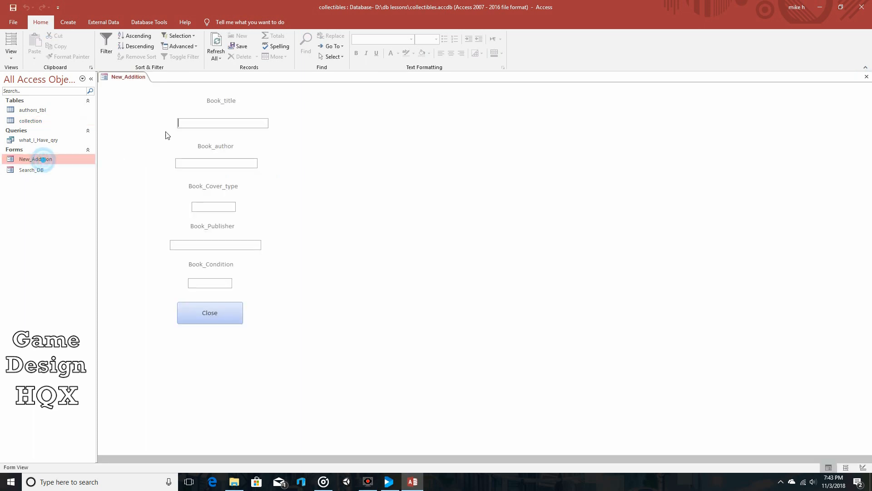
left_click(11, 58)
left_click(39, 113)
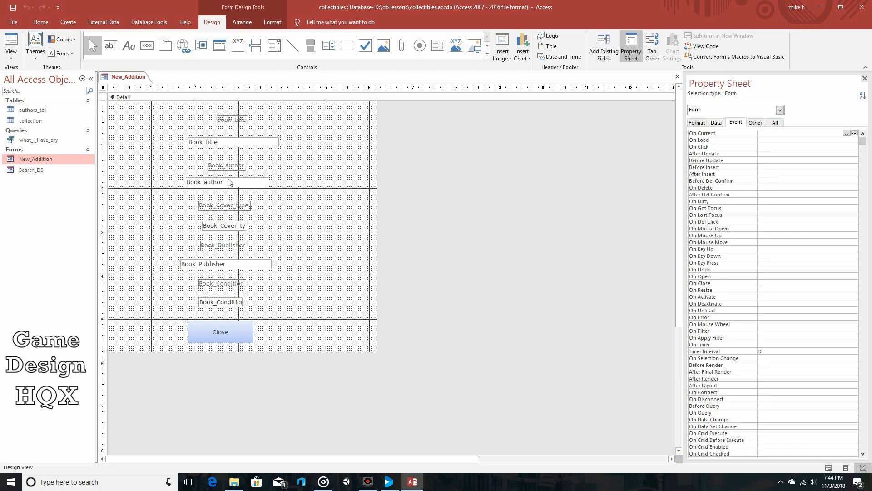
left_click(242, 185)
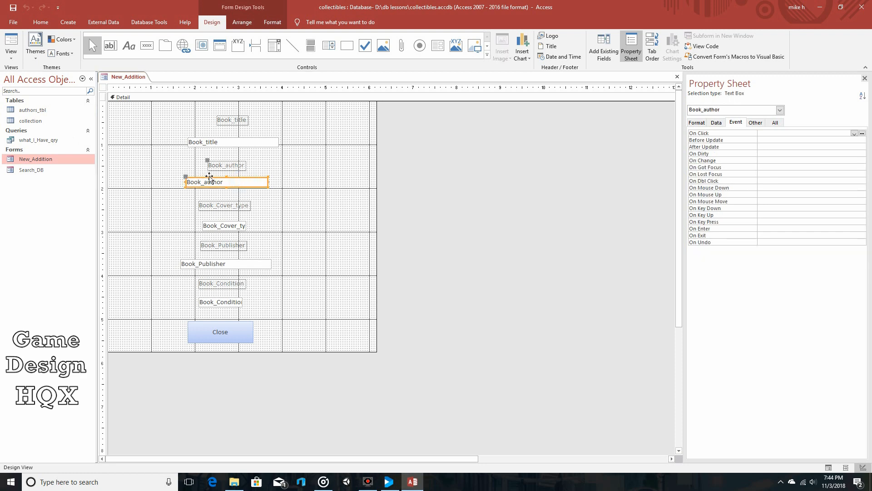
left_click_drag(213, 178, 308, 314)
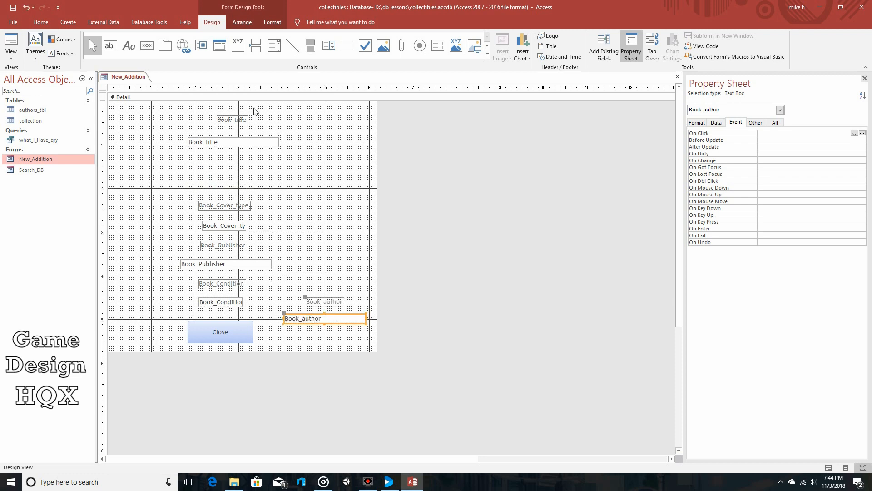
Draw a combo box between the Book_title and Book_Cover_type controls, taking its values from the Book_author field of authors_tbl.
left_click(274, 45)
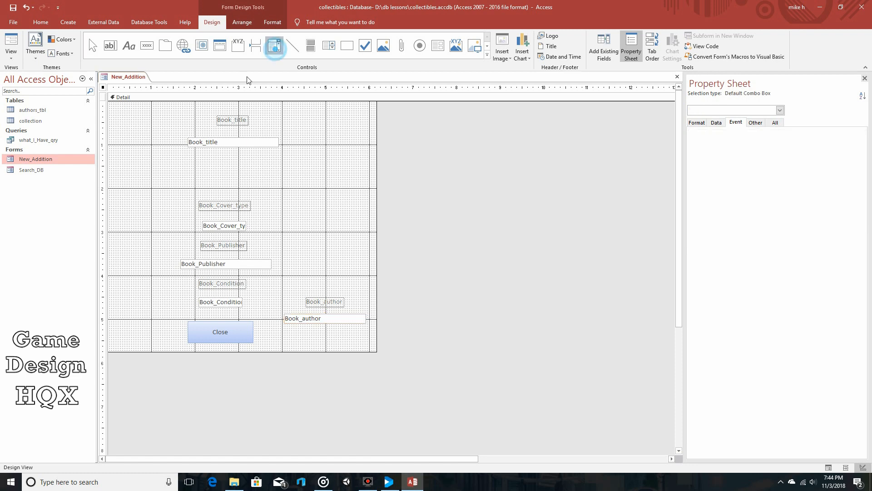
left_click(186, 164)
left_click_drag(182, 164, 270, 176)
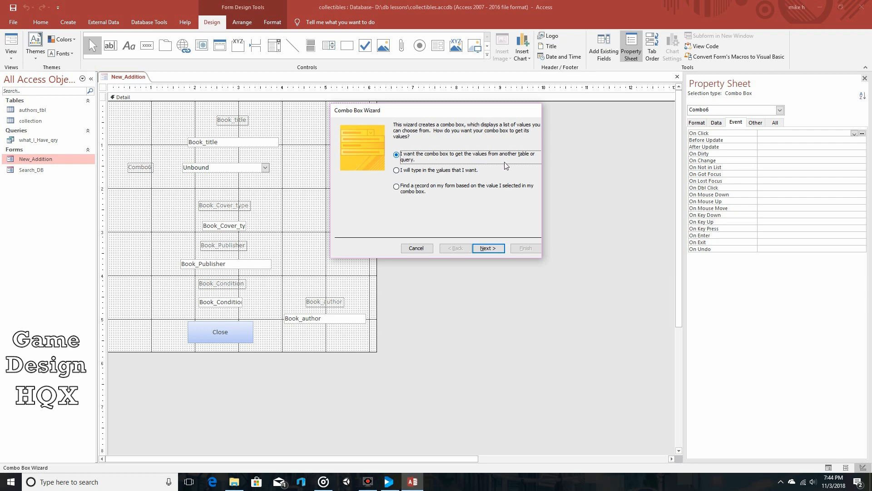
left_click(491, 246)
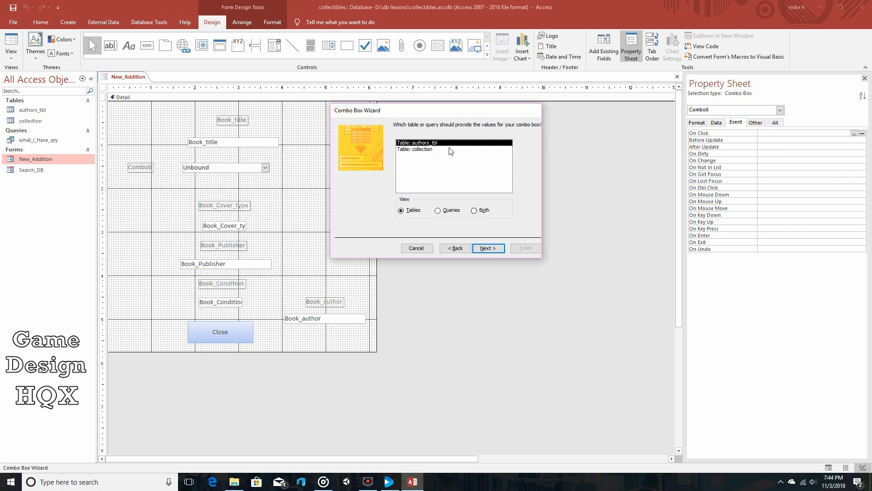
left_click(490, 249)
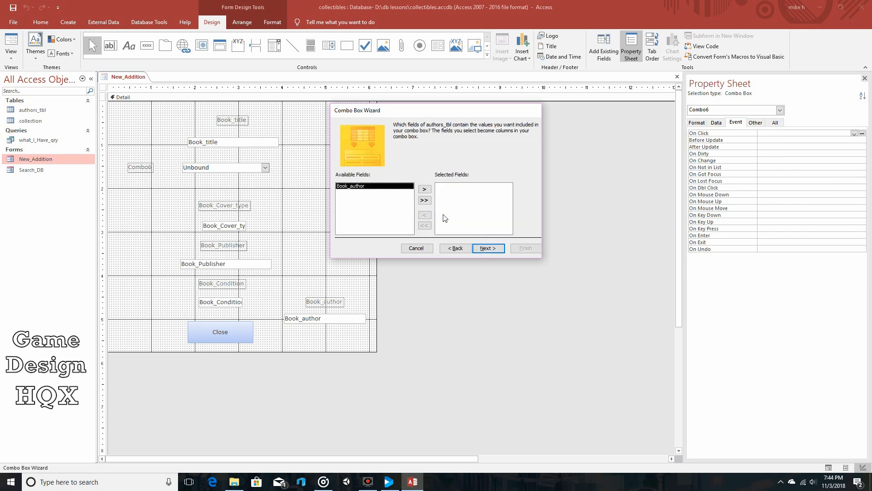
left_click(424, 189)
left_click(488, 248)
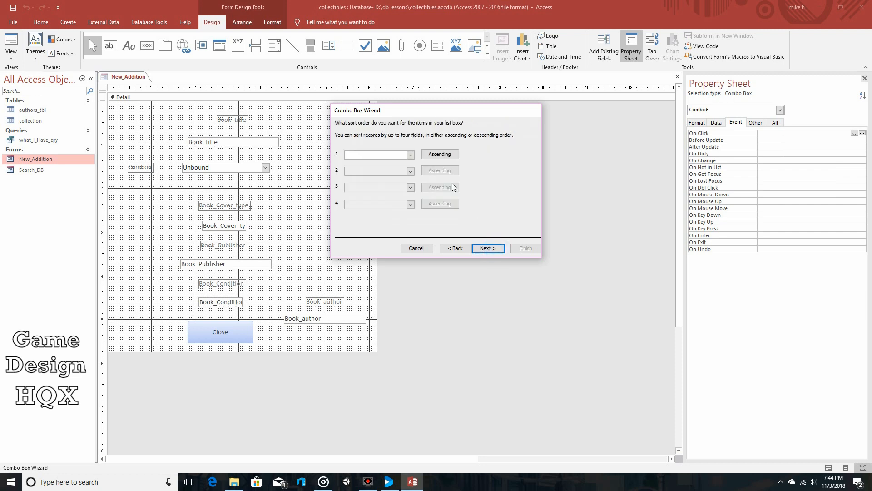
Finish the combo box without a sort order, with a wider author column, the value stored in the Book_author field and the default label.
left_click(483, 246)
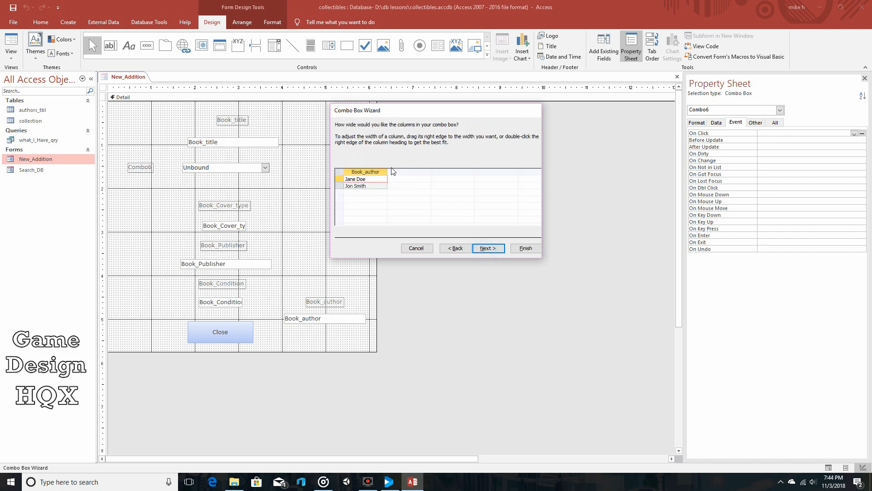
left_click_drag(387, 171, 418, 171)
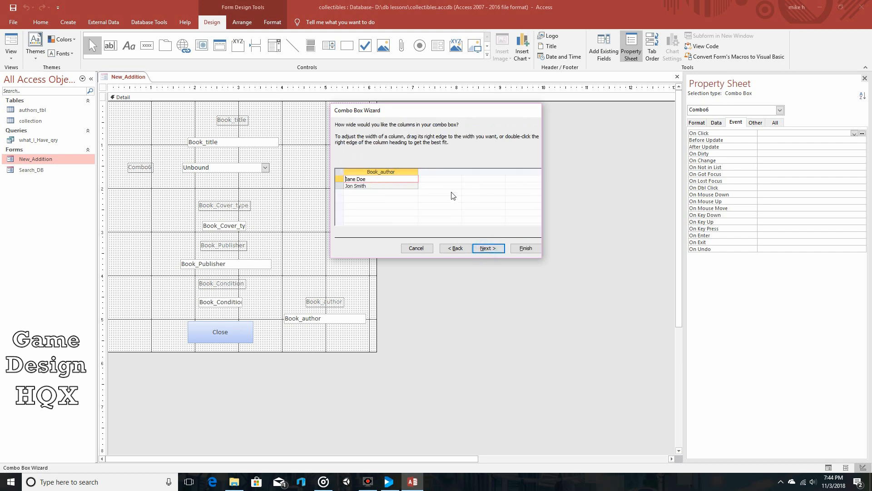
left_click(488, 248)
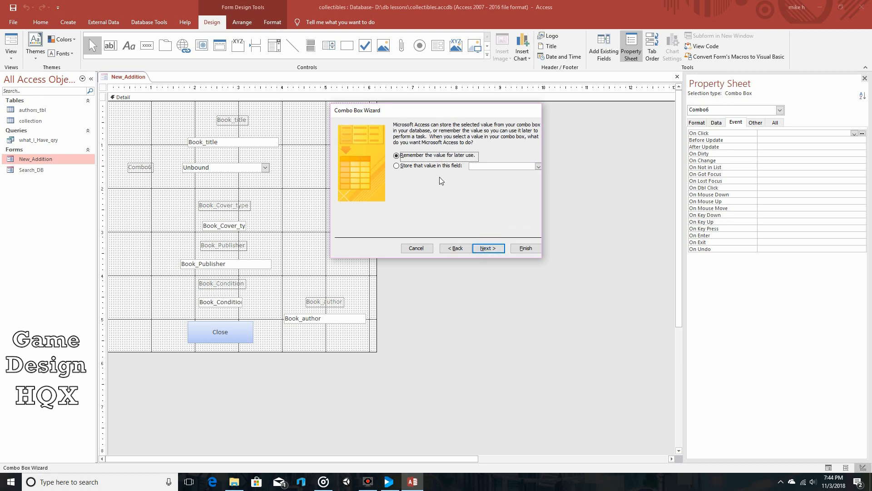
left_click(397, 166)
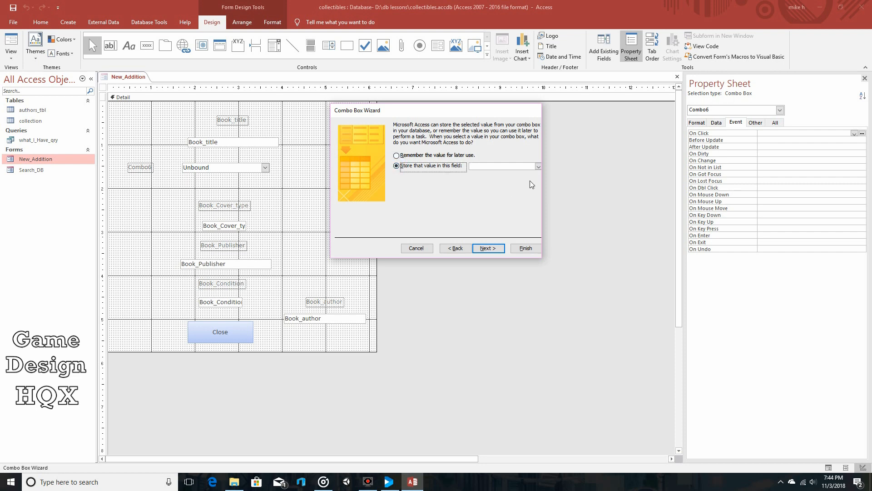
left_click(538, 166)
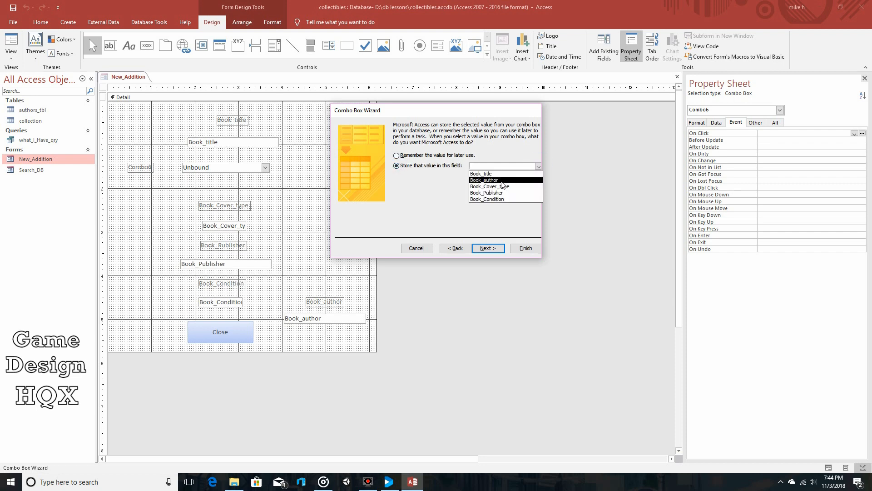
left_click(503, 181)
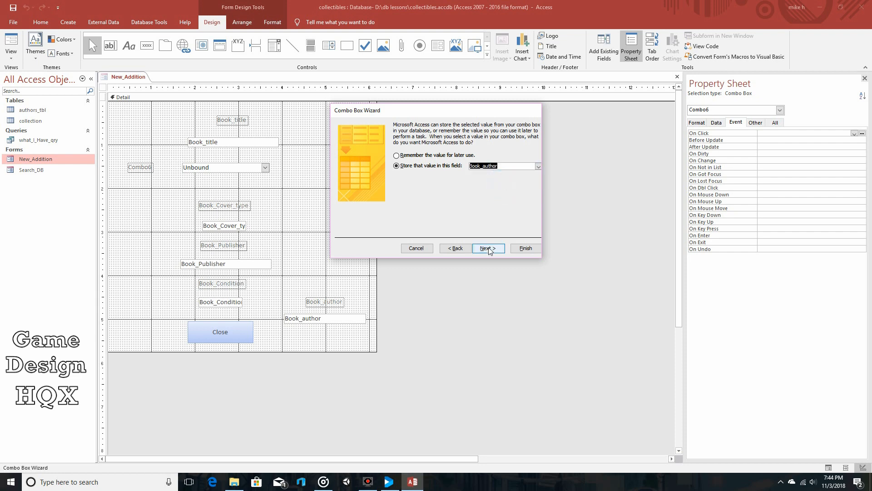
left_click(489, 249)
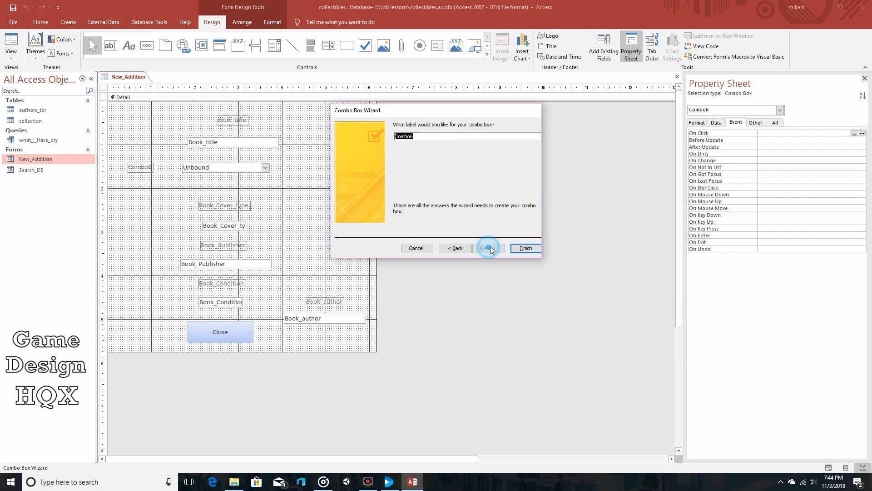
left_click(525, 249)
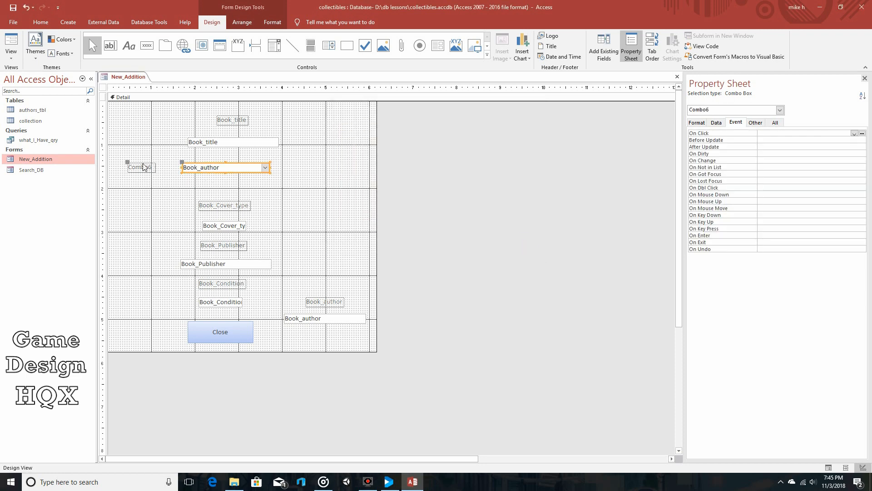
Move the new author combo box slightly down and place its label above it, beneath the Book_title text box.
left_click_drag(182, 166, 186, 174)
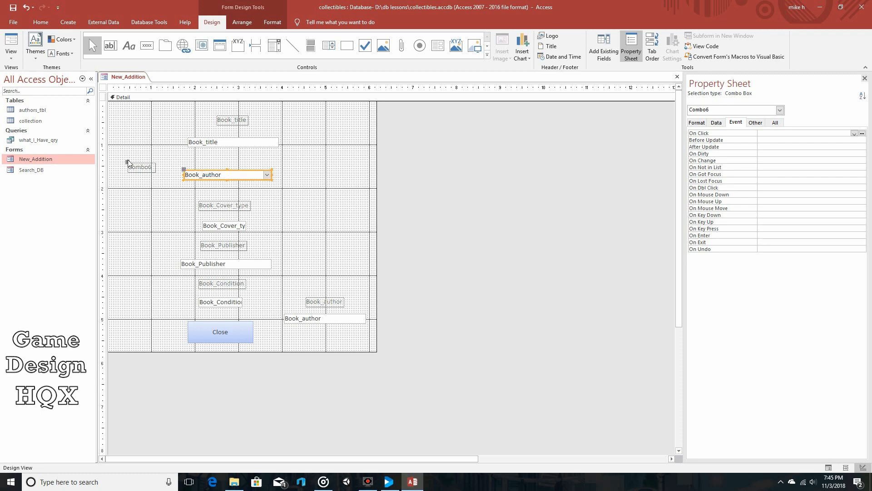
left_click_drag(128, 162, 209, 153)
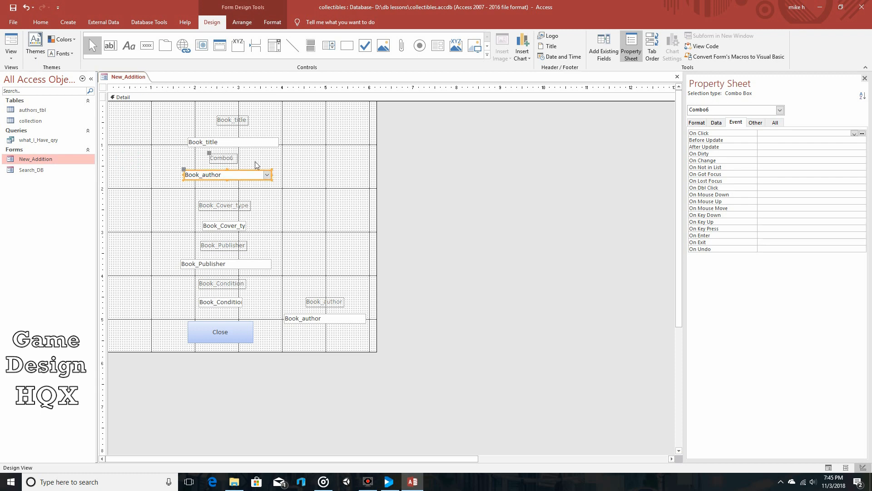
left_click(311, 164)
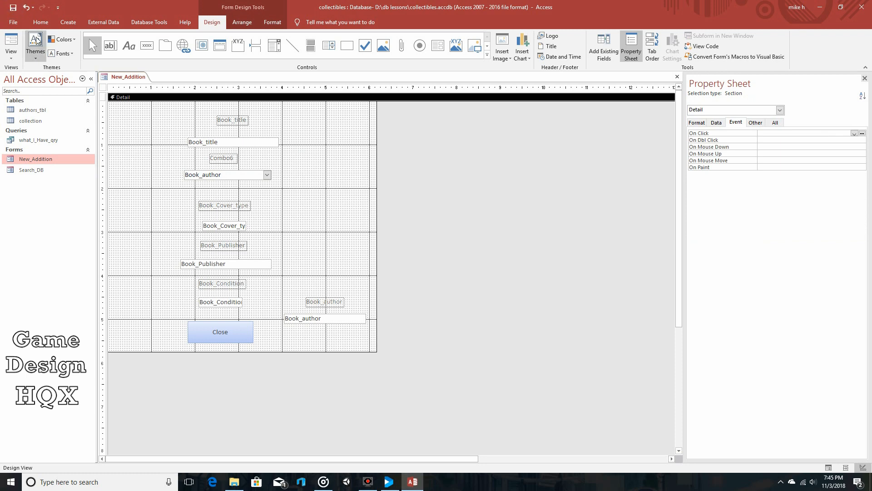
Switch New_Addition to Form View and examine the author choices in the new combo box.
left_click(13, 46)
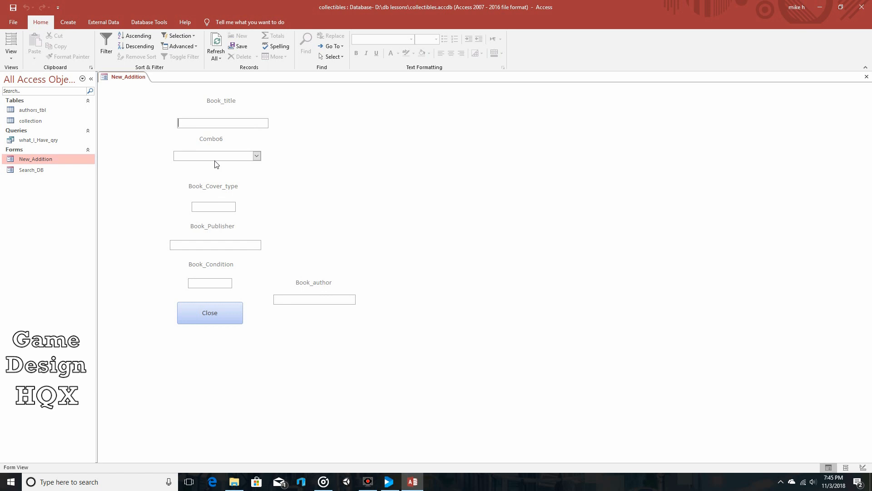
left_click(257, 156)
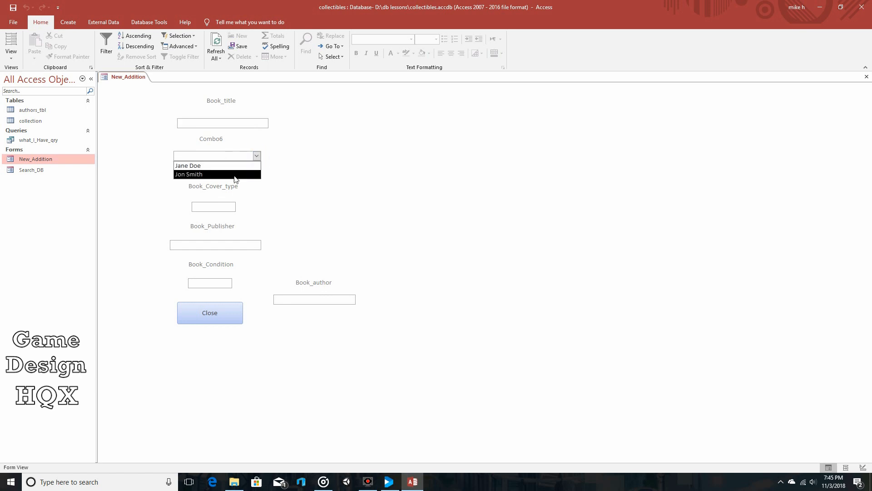
left_click(290, 143)
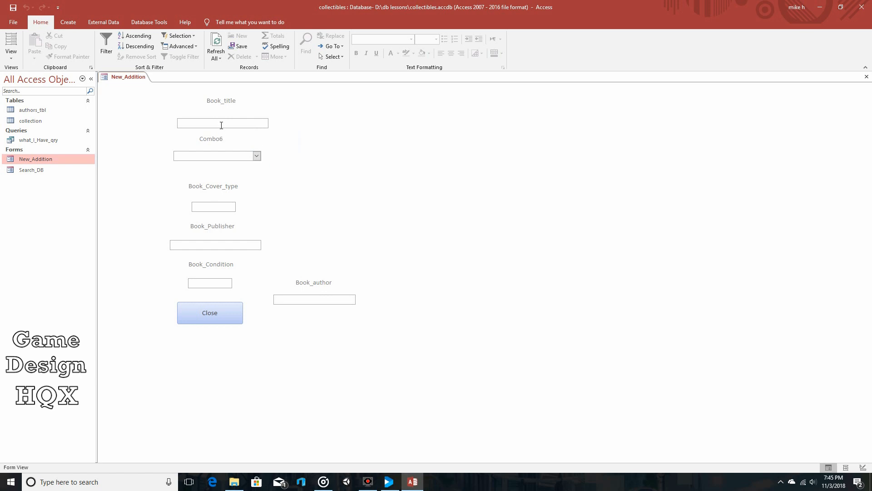
Enter the book title Really Great Book and pick the first author in the combo box list.
left_click(231, 125)
type("Really Great ")
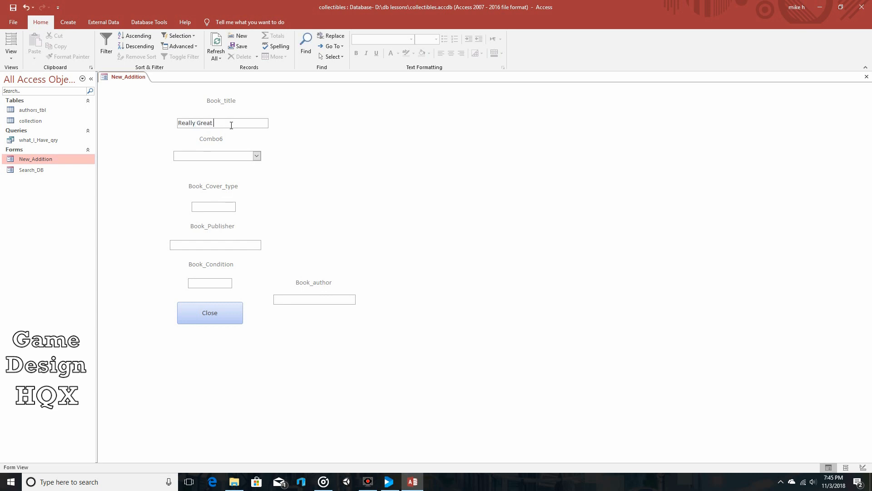
type("Book")
left_click(257, 156)
left_click(243, 166)
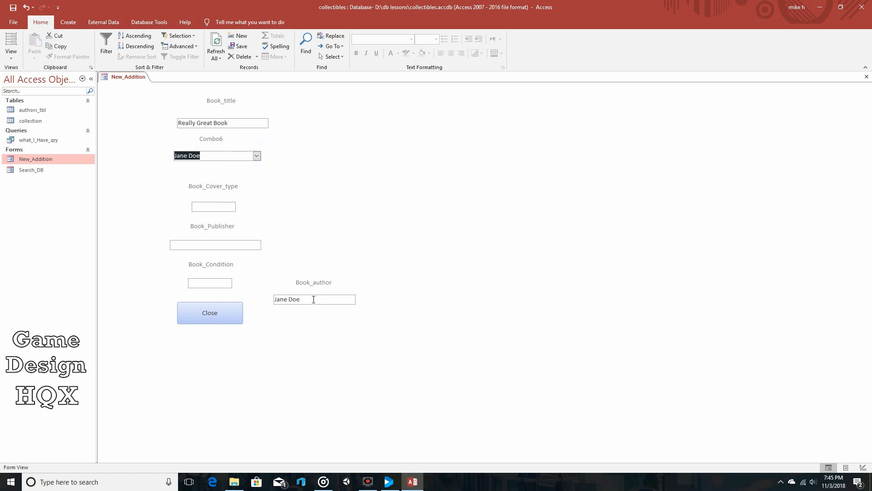
Fill in the cover type Softcover, the publisher MS Press and the condition Good for the new book.
left_click(217, 206)
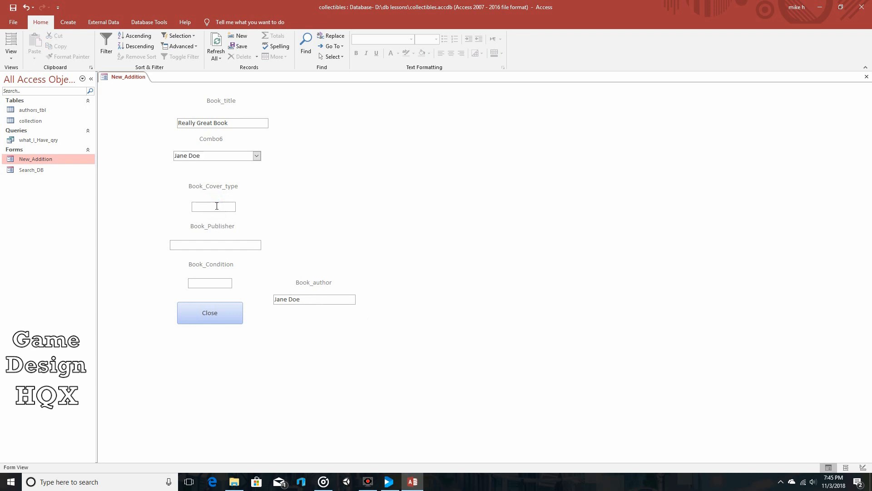
type("Softcover")
left_click(220, 244)
type("MS Press")
left_click(219, 280)
type("Good")
Close the form with its own Close button, check the new book record in the collection table, and close the table.
left_click(211, 316)
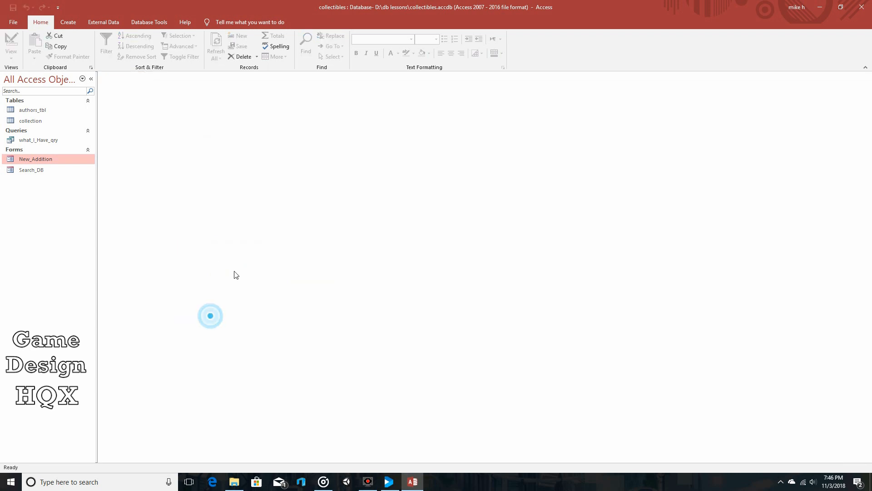
double_click(35, 122)
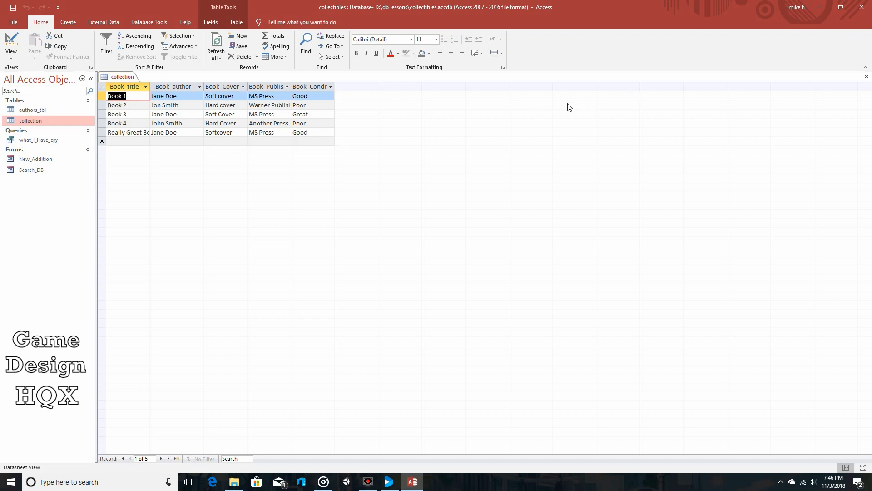
left_click(866, 77)
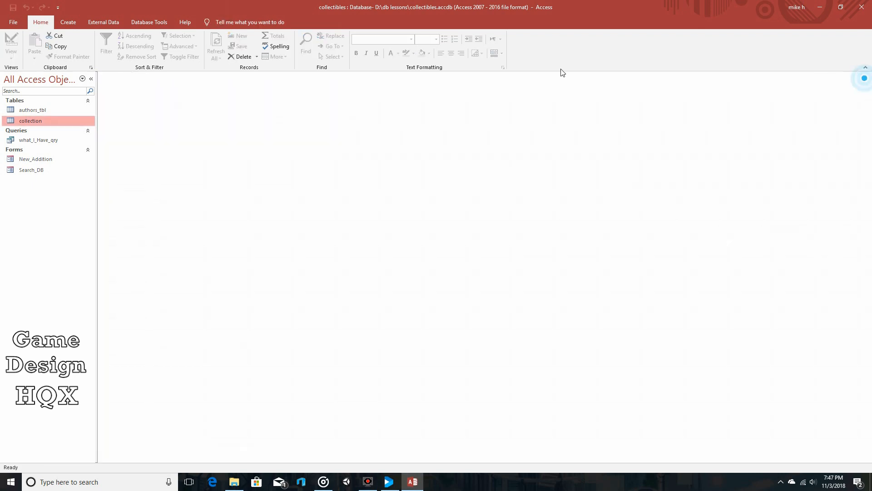
Add a new author's full name as a record at the end of authors_tbl, then close the table.
double_click(38, 110)
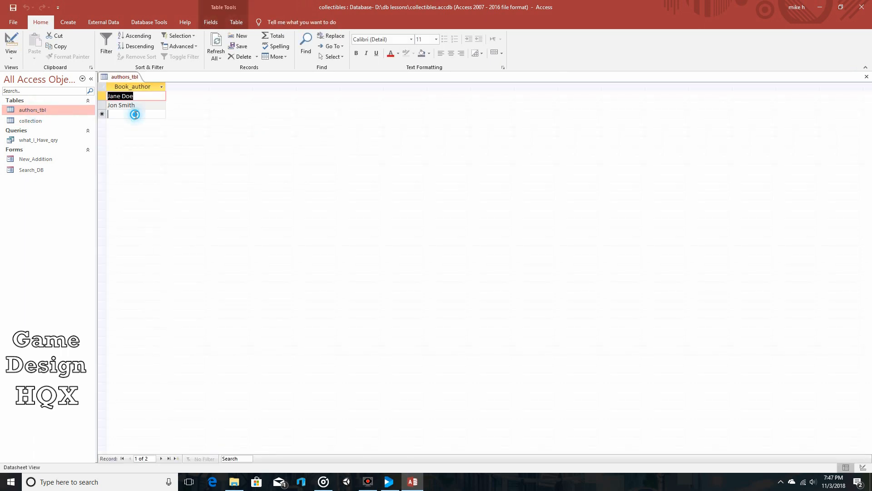
left_click(136, 115)
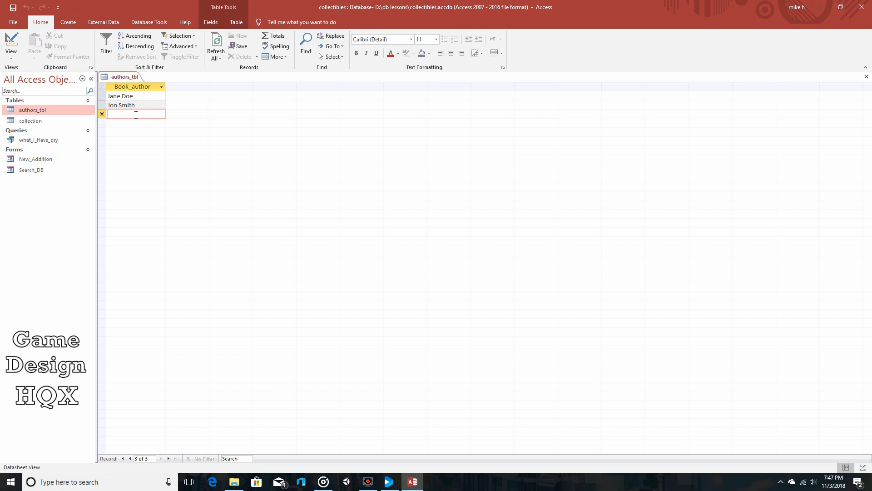
type("J")
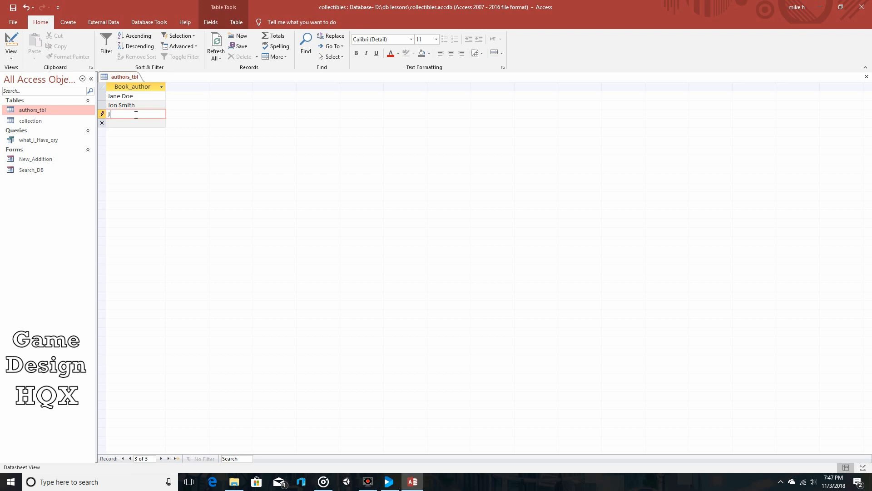
type("ess Johnson")
left_click(867, 76)
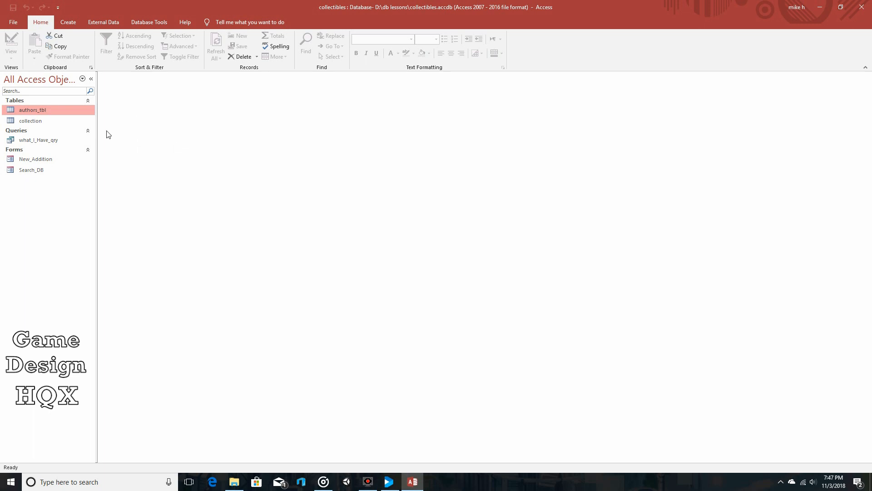
Open the New_Addition form and check its author combo box list for the added author.
double_click(46, 159)
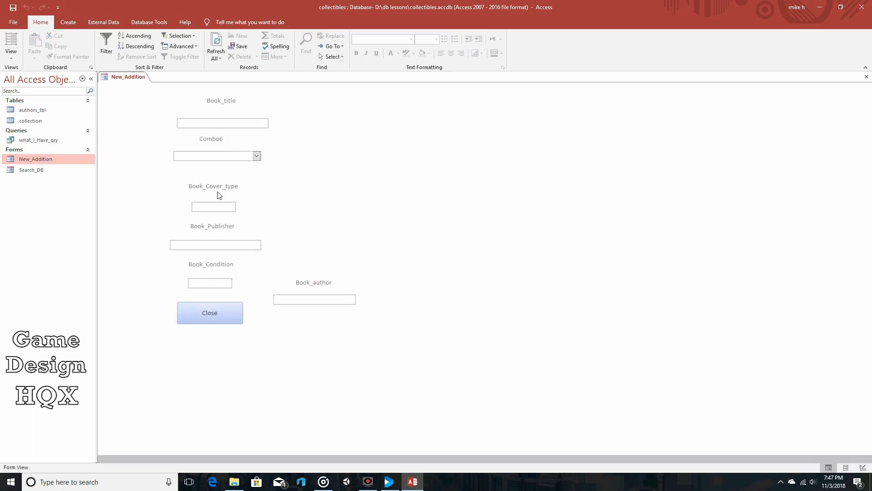
left_click(256, 156)
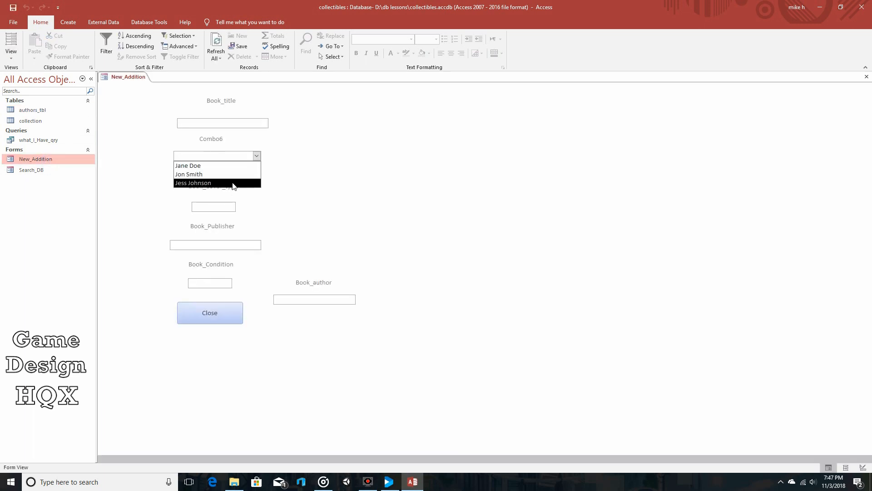
left_click(298, 193)
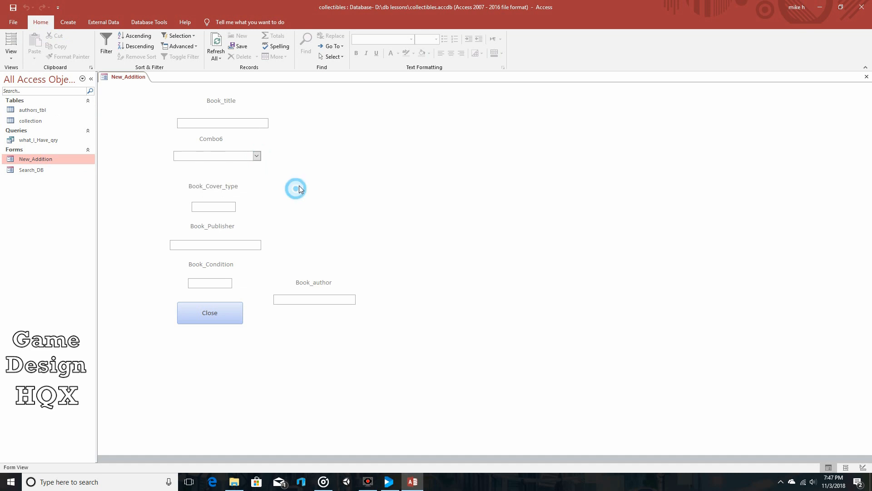